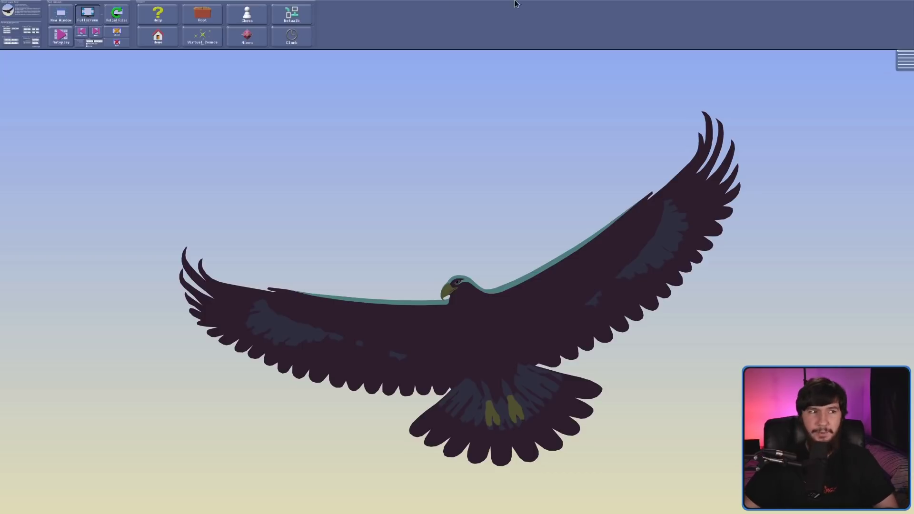
Step: Fly from the eagle to the home directory and select the repos folder
click(146, 41)
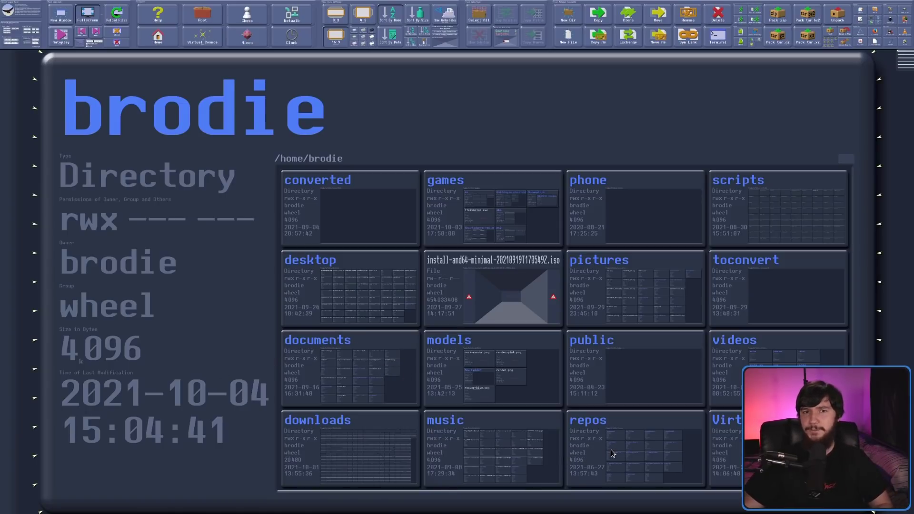
scroll(599, 446, up, 5)
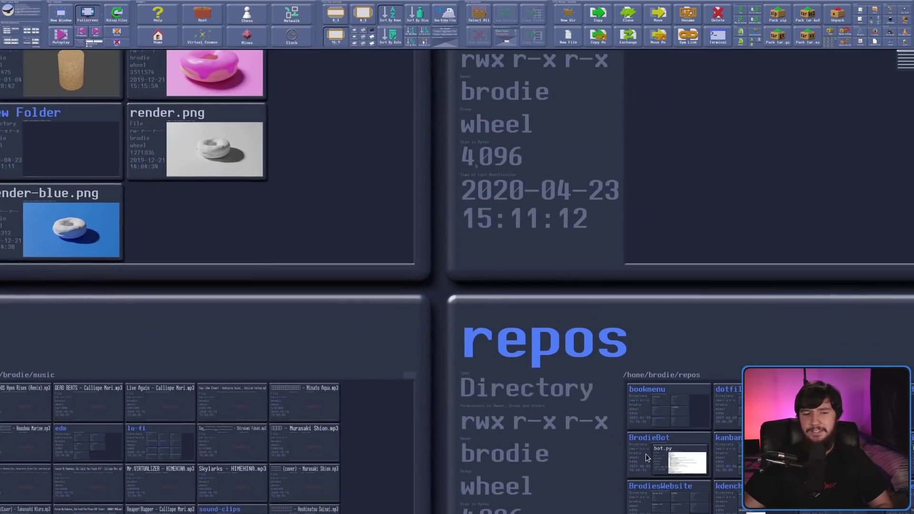
click(646, 453)
Step: Zoom into the bookmenu project, then back out to the whole repos panel
scroll(533, 353, up, 3)
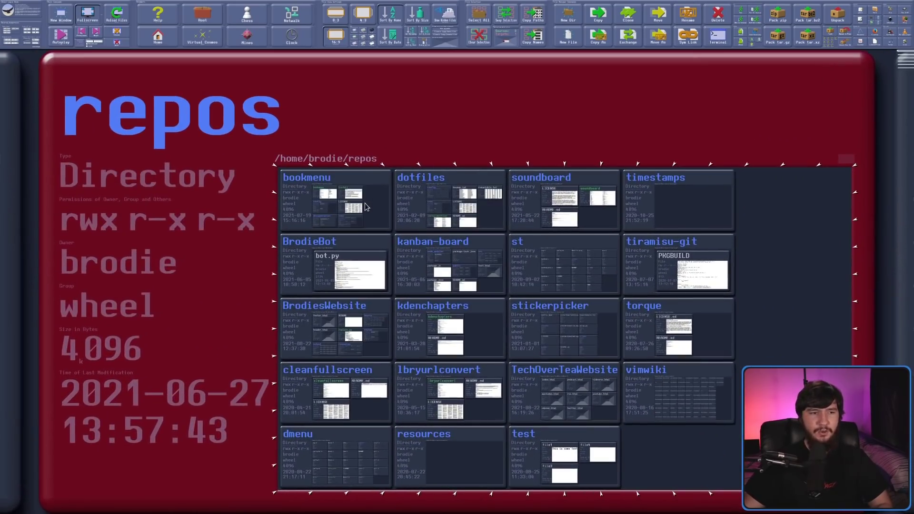
scroll(367, 238, up, 4)
scroll(296, 195, up, 4)
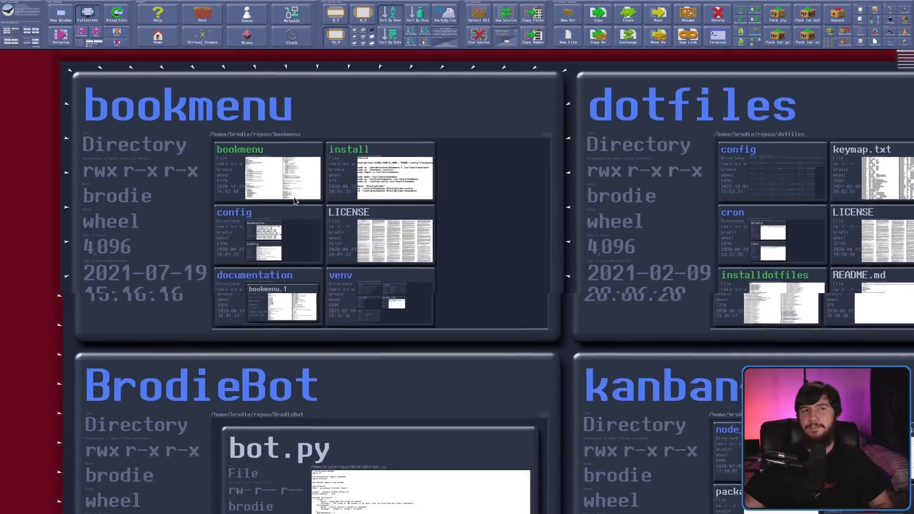
scroll(294, 198, down, 5)
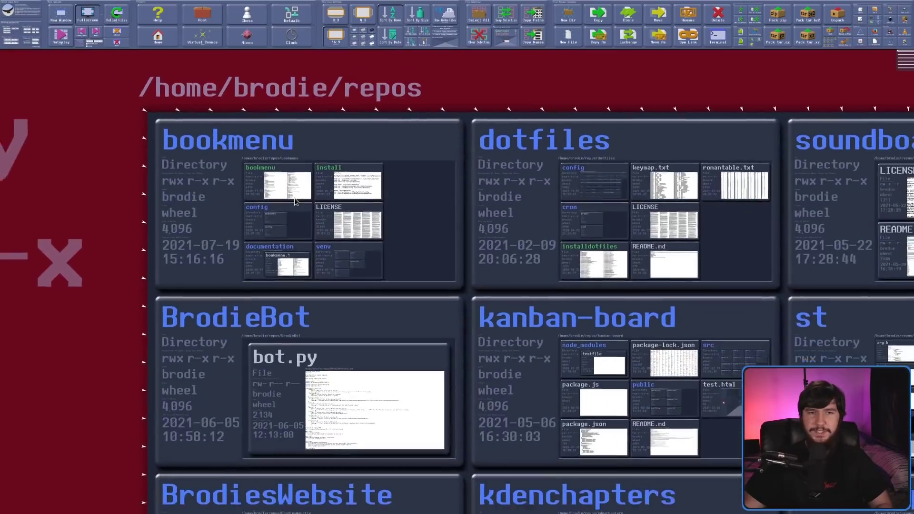
scroll(372, 124, down, 3)
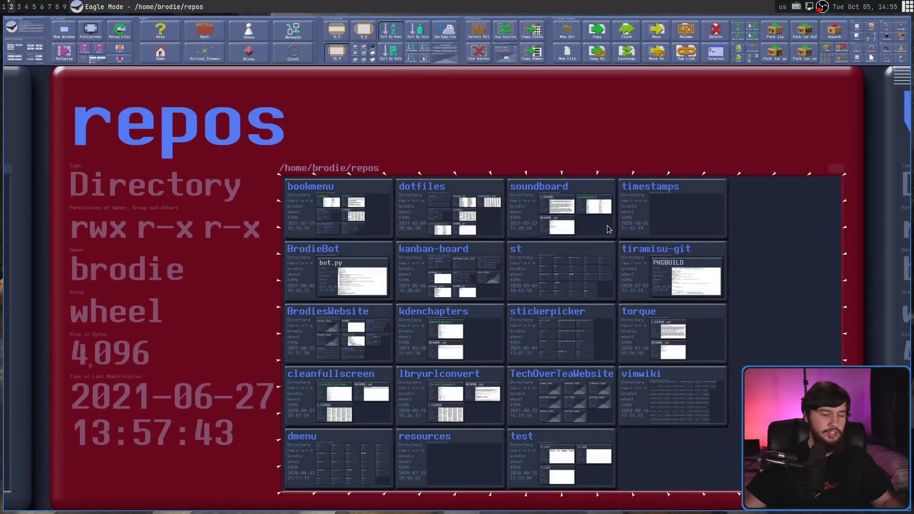
key(super+1)
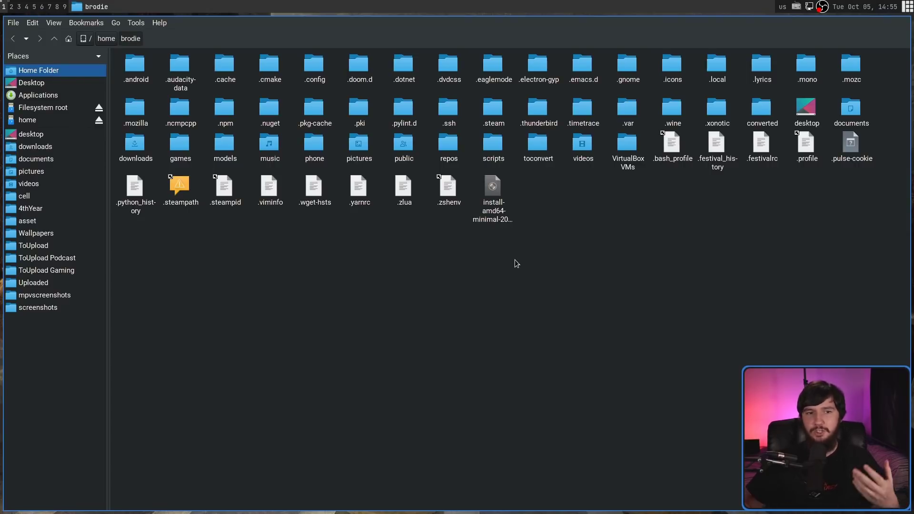
double_click(583, 145)
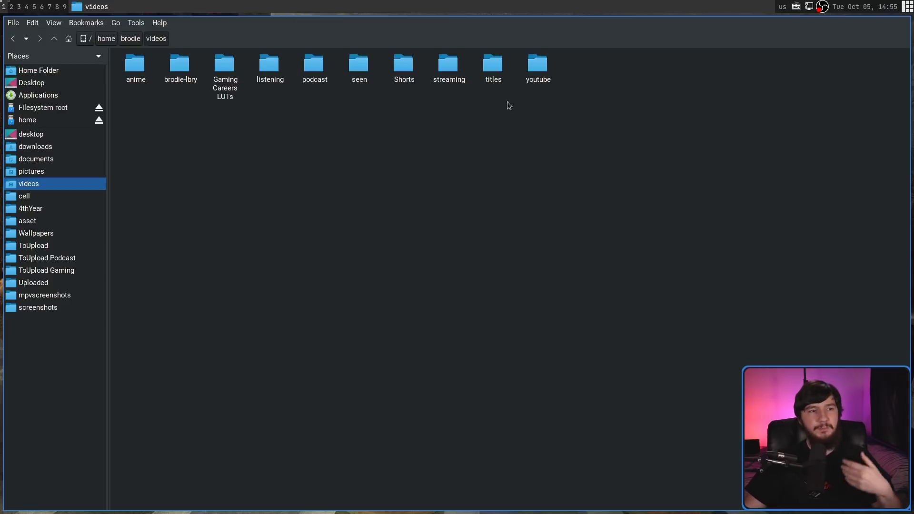
double_click(314, 63)
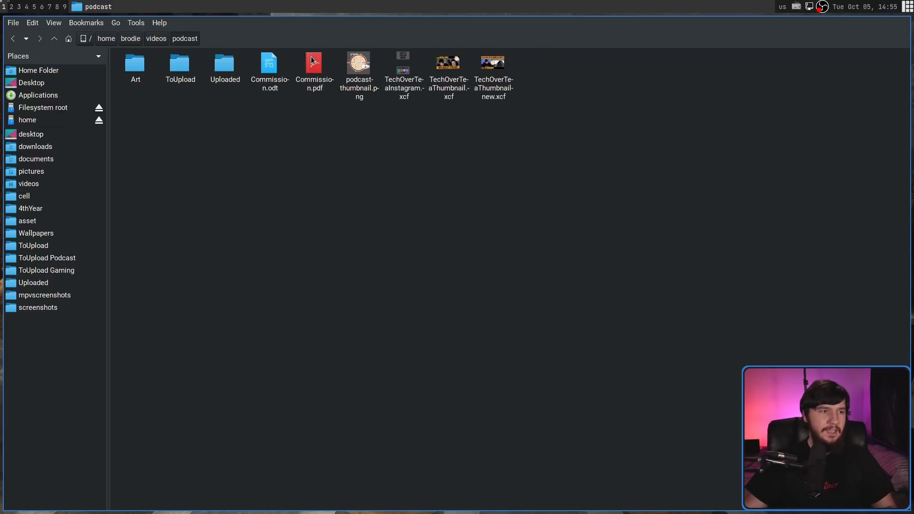
click(12, 39)
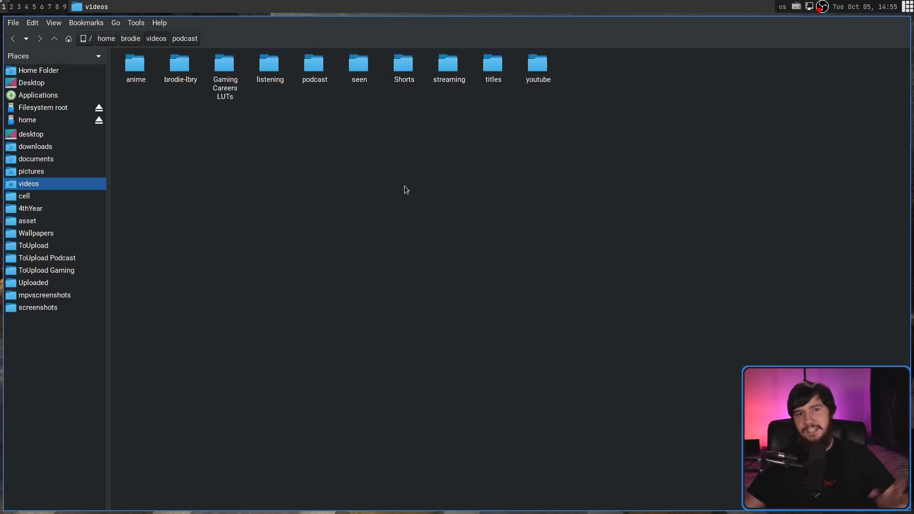
click(13, 23)
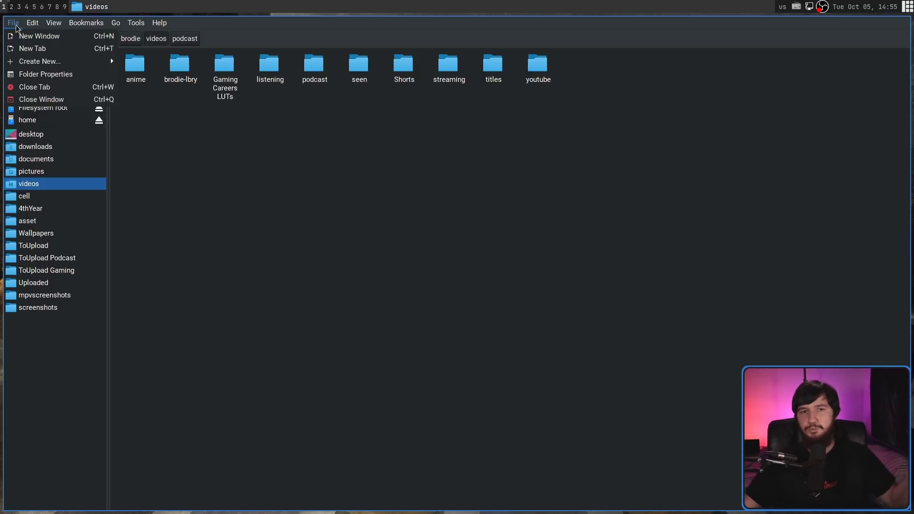
mouse_move(33, 22)
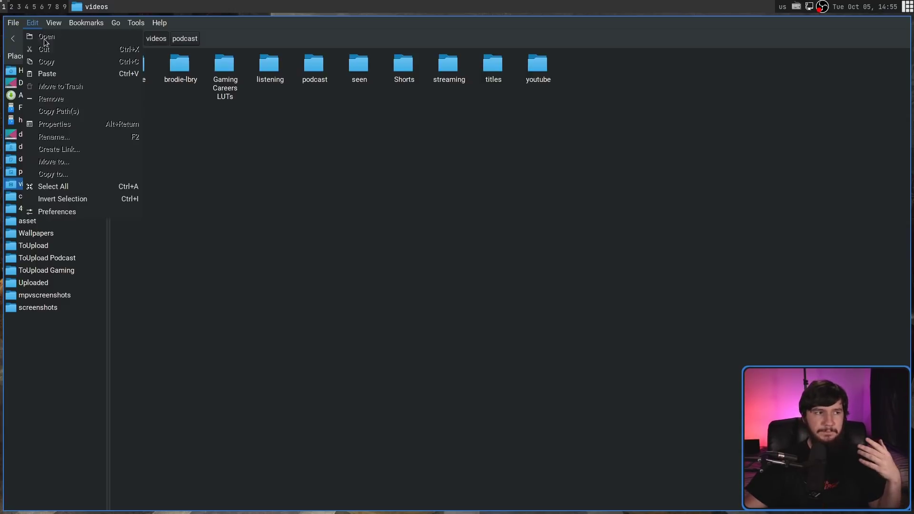
click(392, 175)
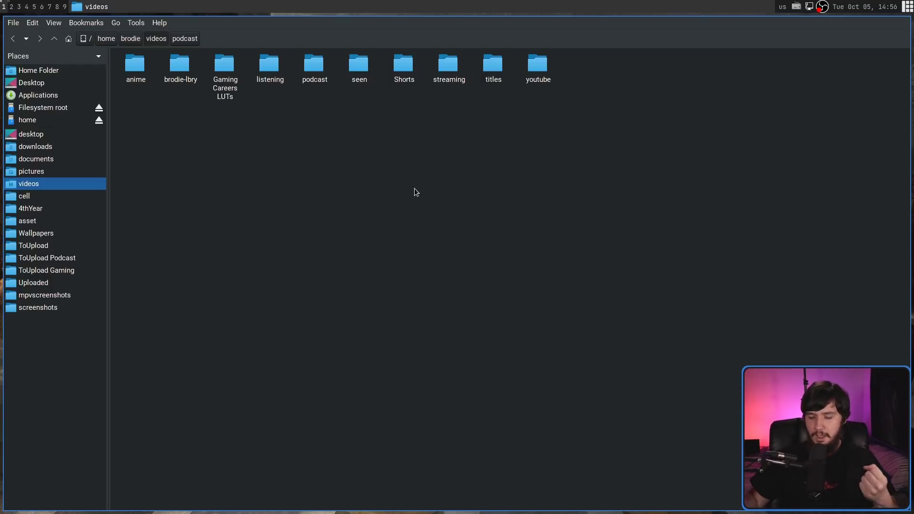
key(super+2)
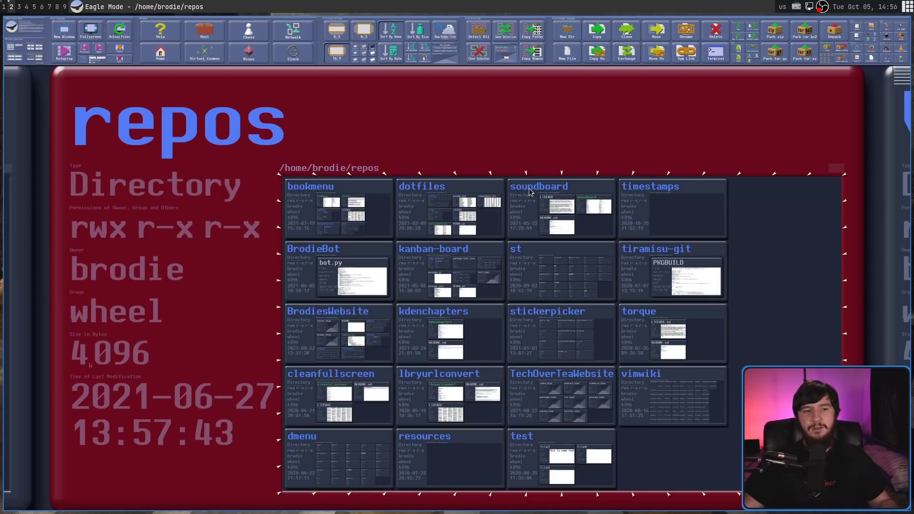
Step: Zoom into the bookmenu folder, then return to the overview of all repos folders
click(305, 209)
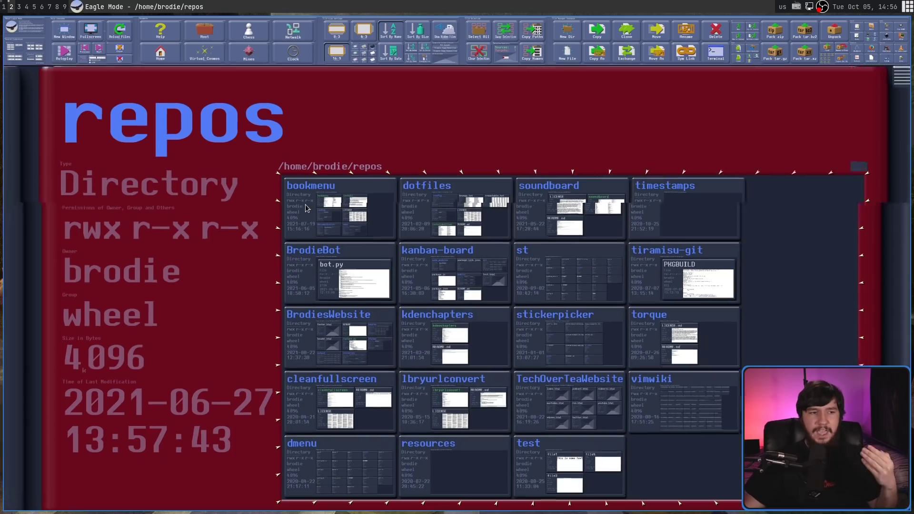
scroll(382, 192, up, 2)
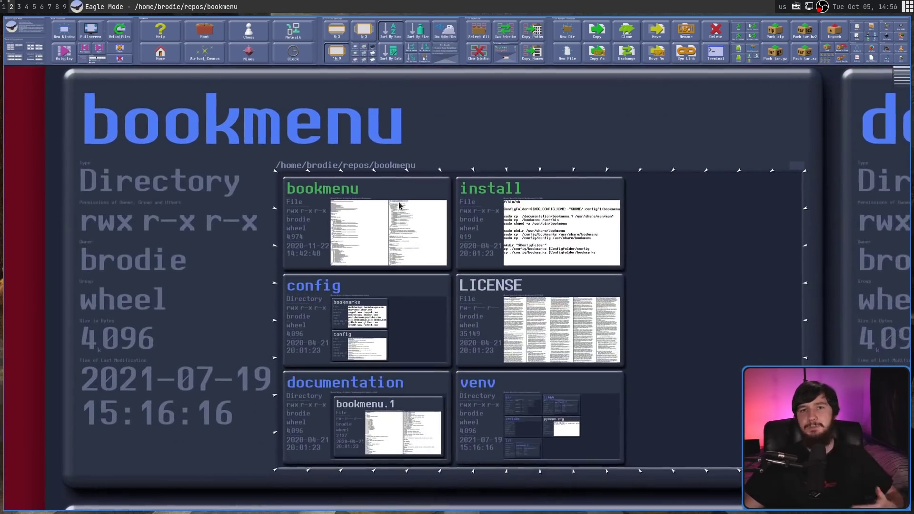
scroll(524, 219, down, 2)
scroll(524, 220, down, 4)
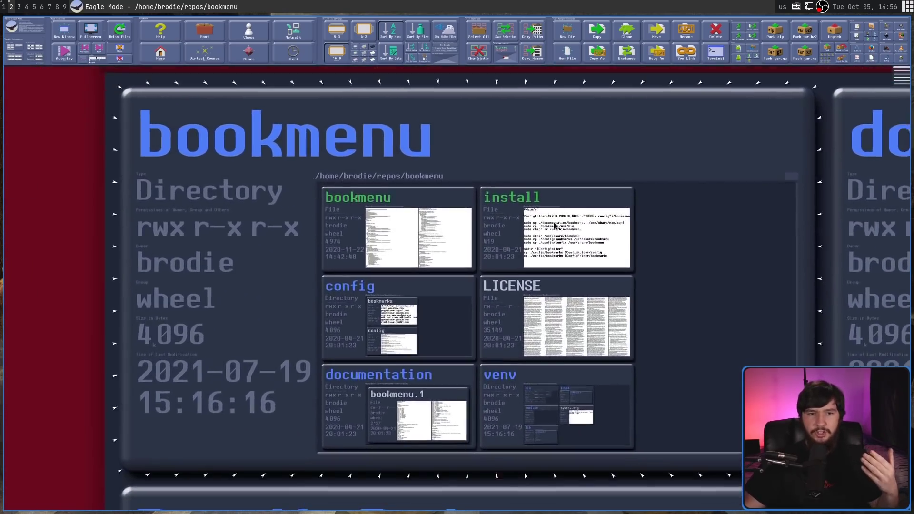
click(673, 274)
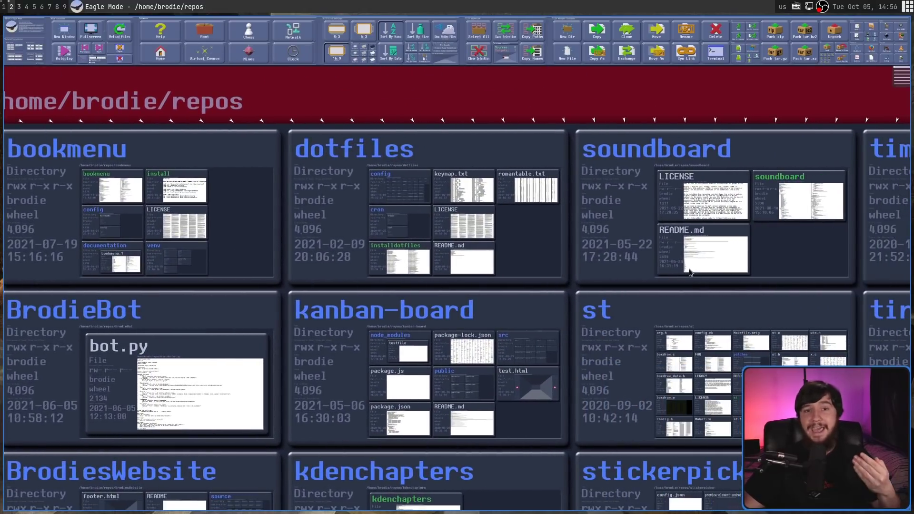
Step: Zoom into the dotfiles folder and make README.md the current file
scroll(690, 269, down, 3)
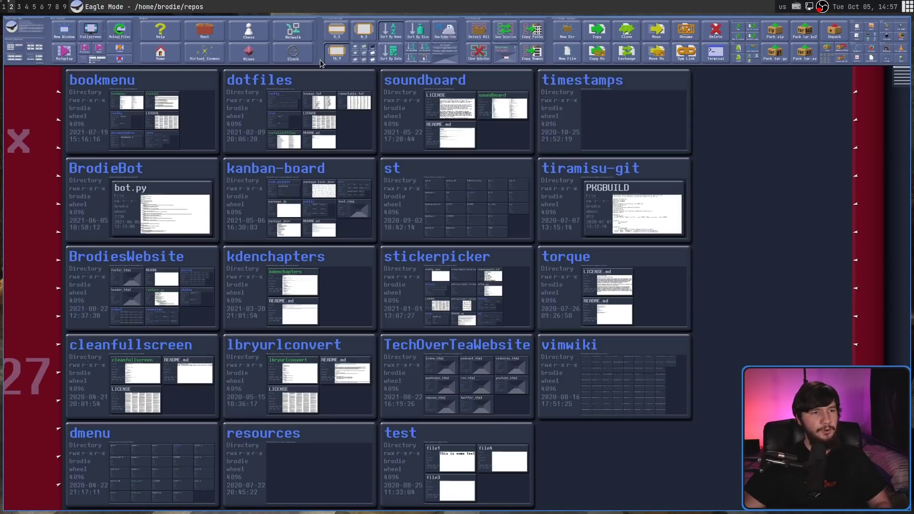
scroll(269, 83, up, 5)
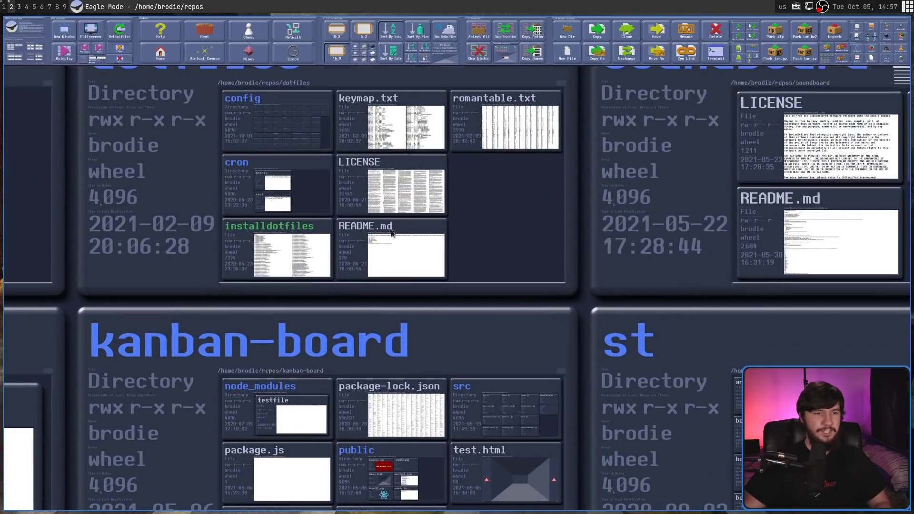
click(387, 237)
click(369, 232)
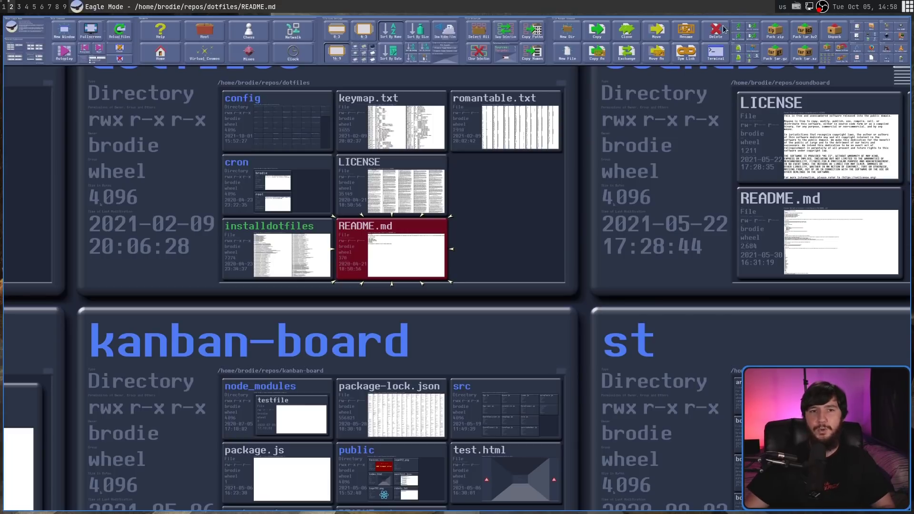
scroll(737, 27, up, 5)
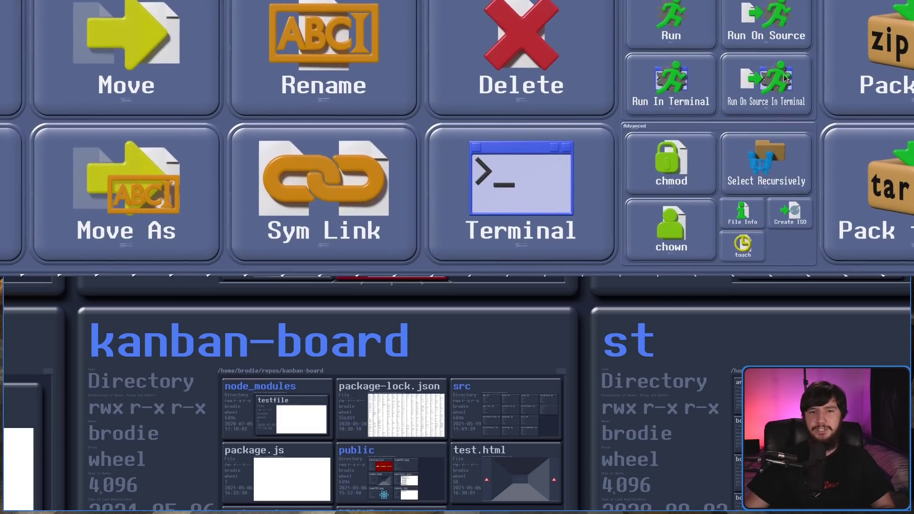
scroll(786, 246, up, 6)
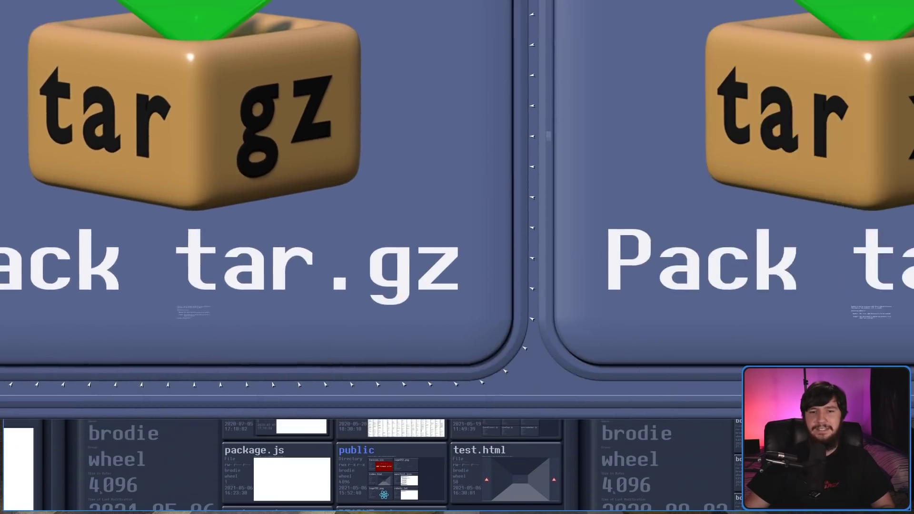
scroll(798, 201, down, 6)
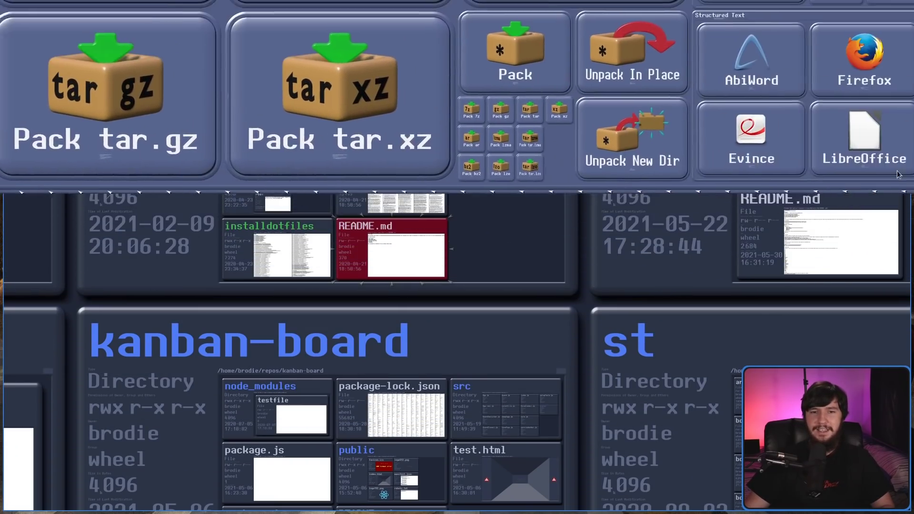
scroll(482, 333, up, 8)
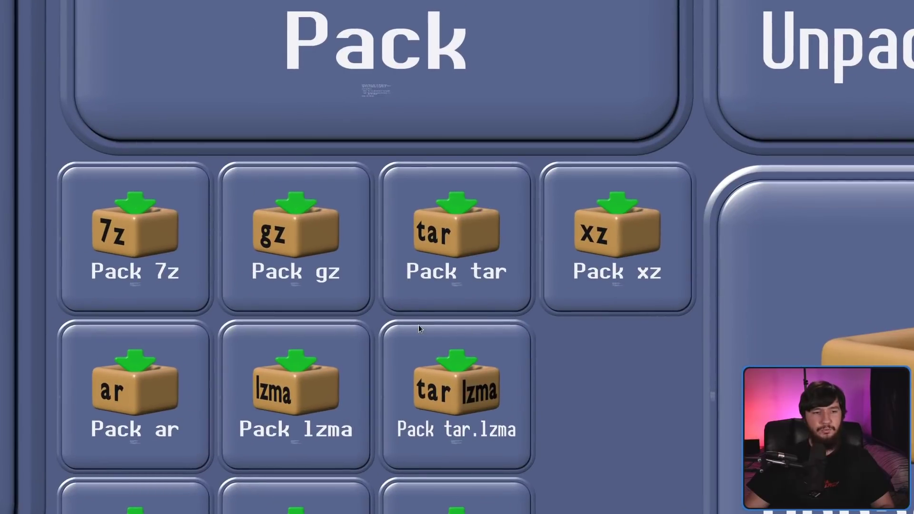
scroll(415, 321, down, 10)
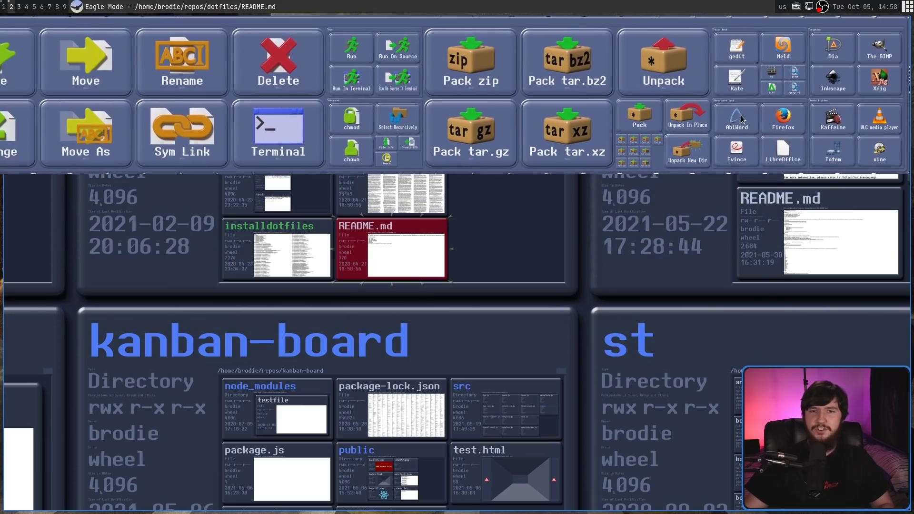
scroll(804, 56, up, 6)
scroll(785, 77, up, 3)
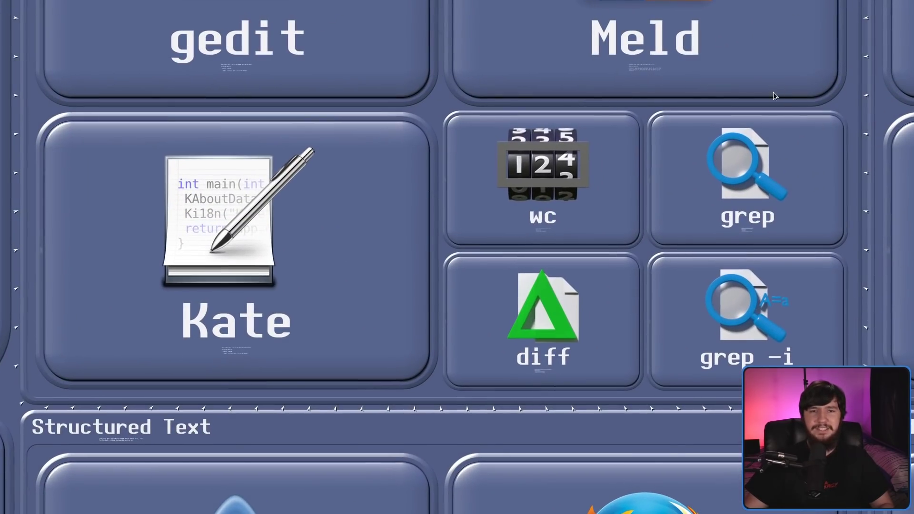
scroll(720, 131, up, 1)
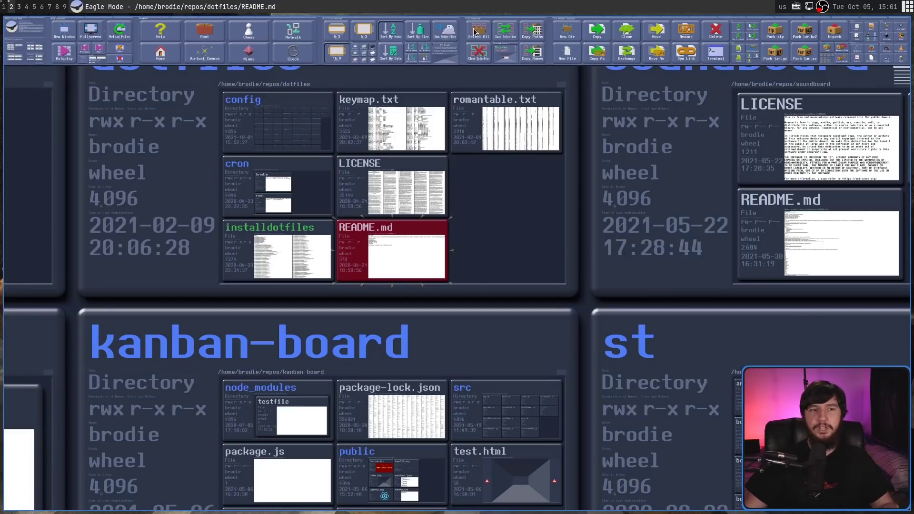
scroll(486, 33, up, 6)
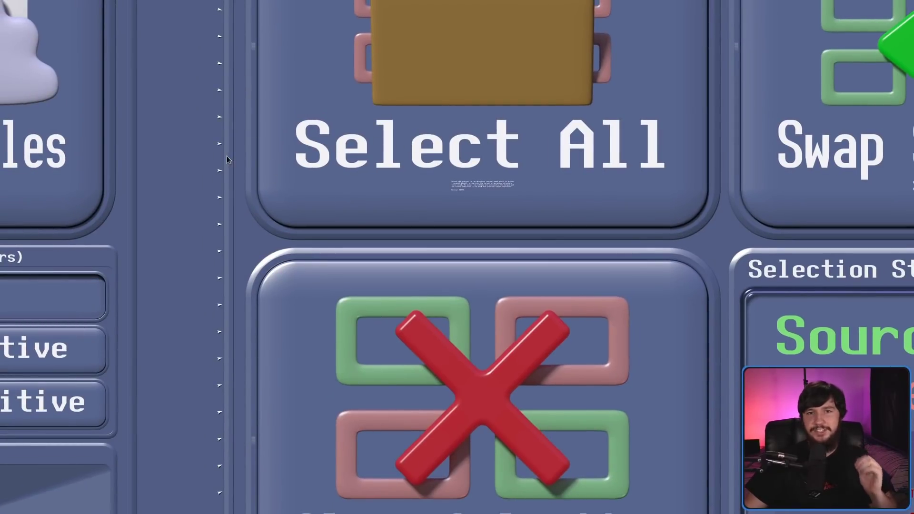
key(alt+Right)
key(alt+Left)
key(alt+Left)
key(alt+Left)
key(alt+Left)
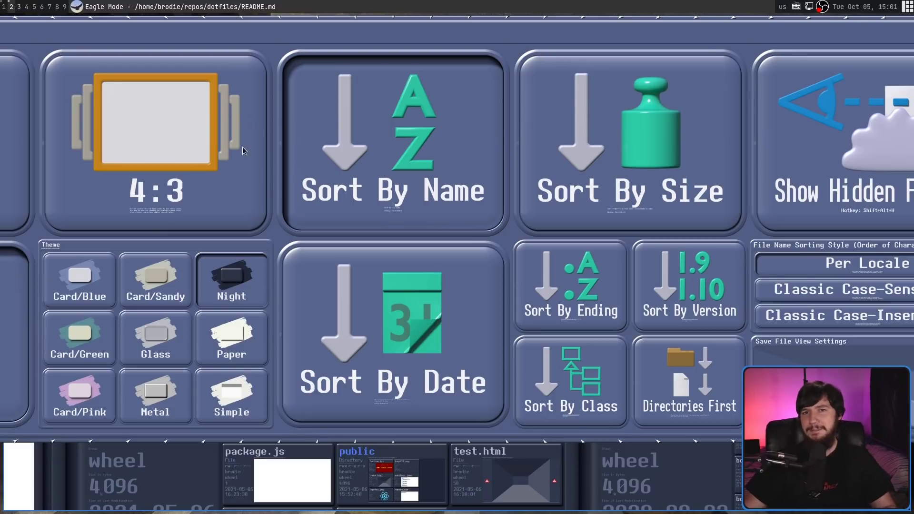
scroll(119, 160, down, 3)
scroll(86, 161, up, 3)
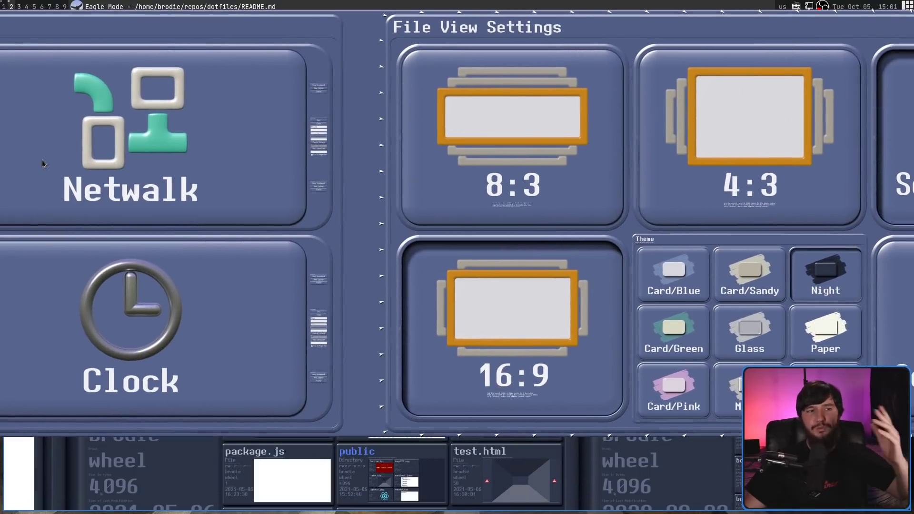
drag(42, 159, 21, 150)
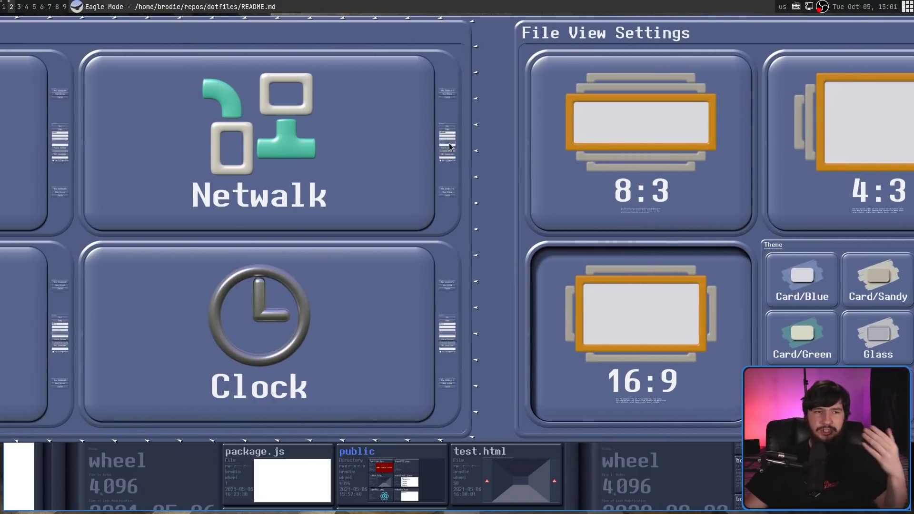
scroll(449, 147, up, 8)
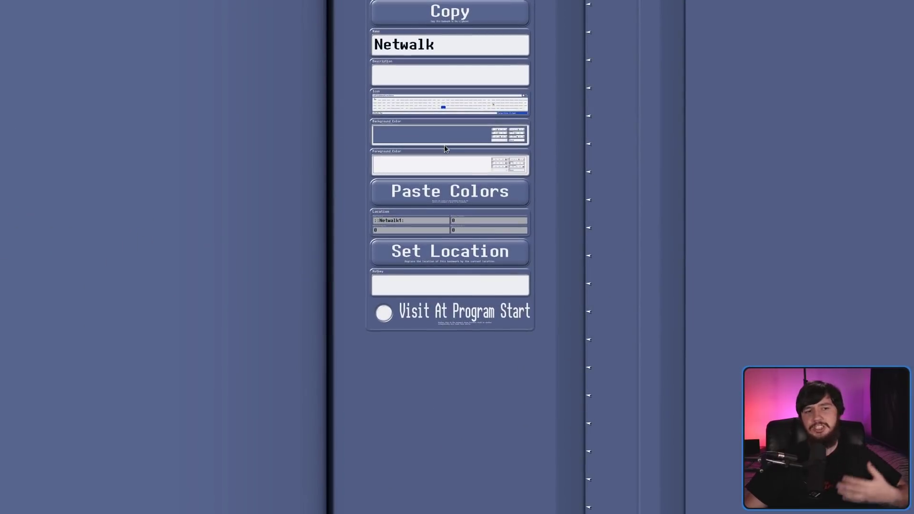
scroll(450, 143, up, 3)
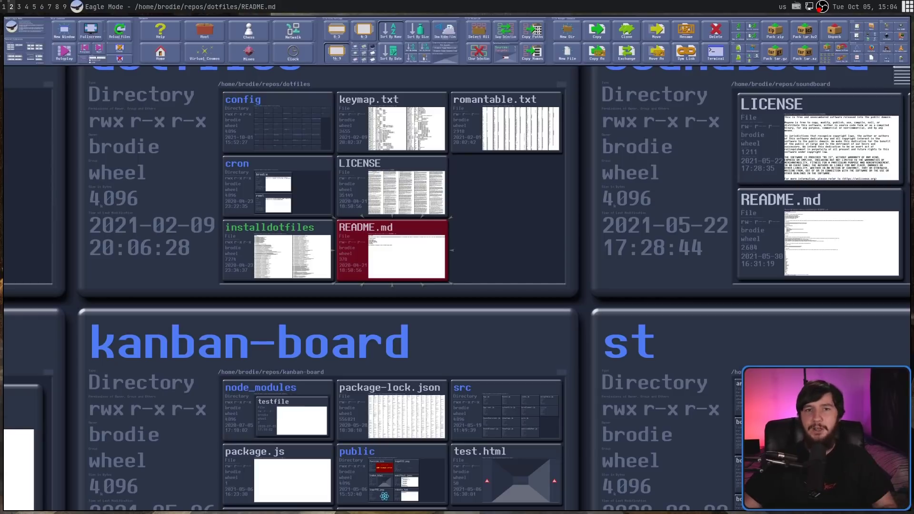
scroll(23, 35, up, 5)
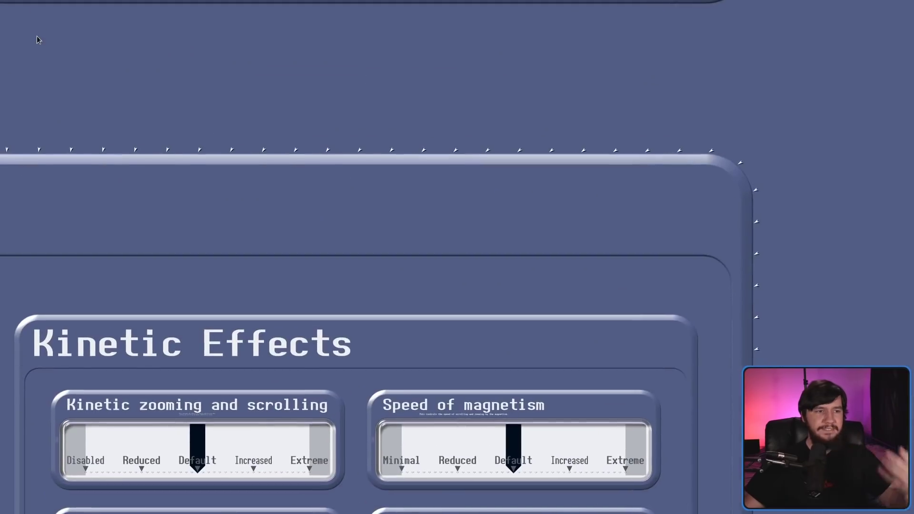
scroll(367, 324, down, 2)
scroll(279, 178, down, 5)
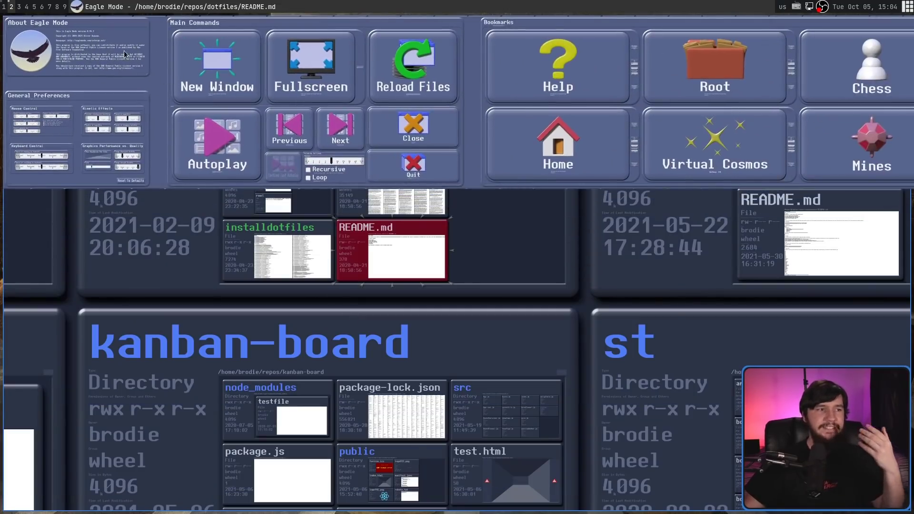
scroll(130, 95, up, 4)
scroll(166, 110, down, 3)
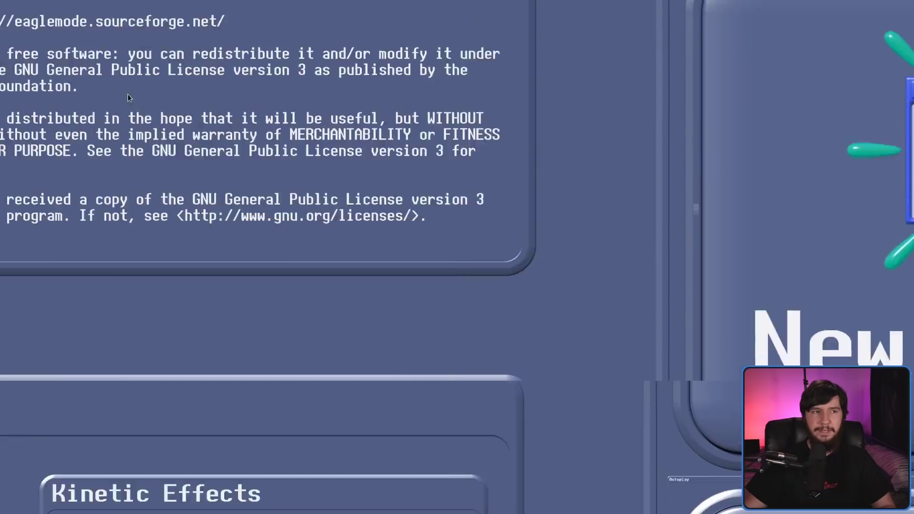
scroll(128, 93, up, 3)
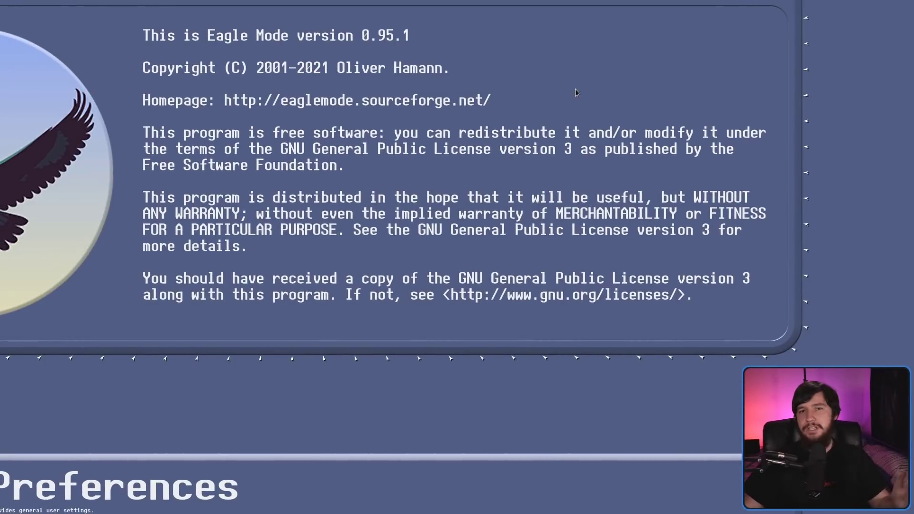
scroll(575, 93, down, 5)
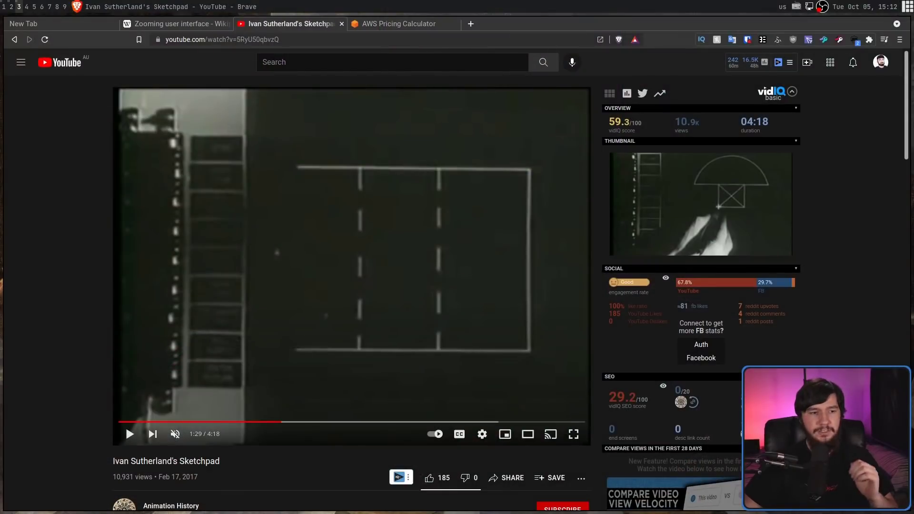
Step: Play the Sketchpad video and pause it at 1:47 on the light-pen triangle drawing
click(404, 230)
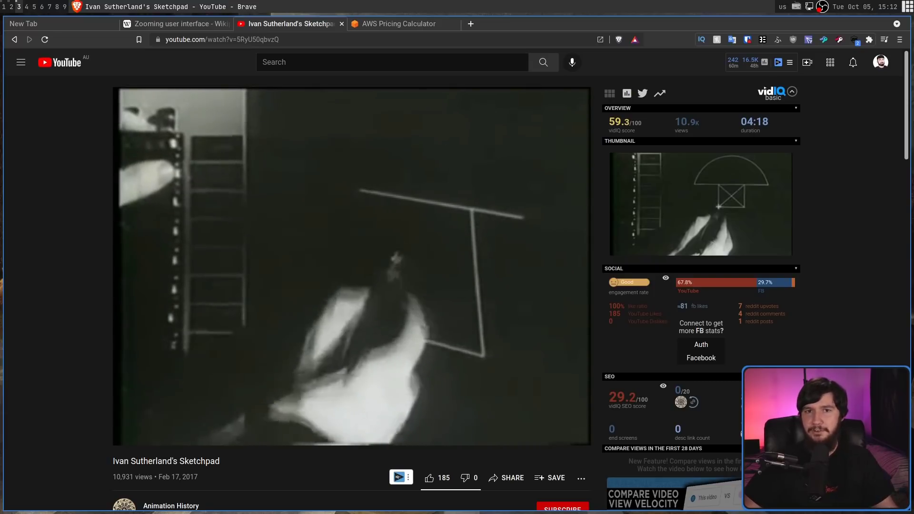
key(space)
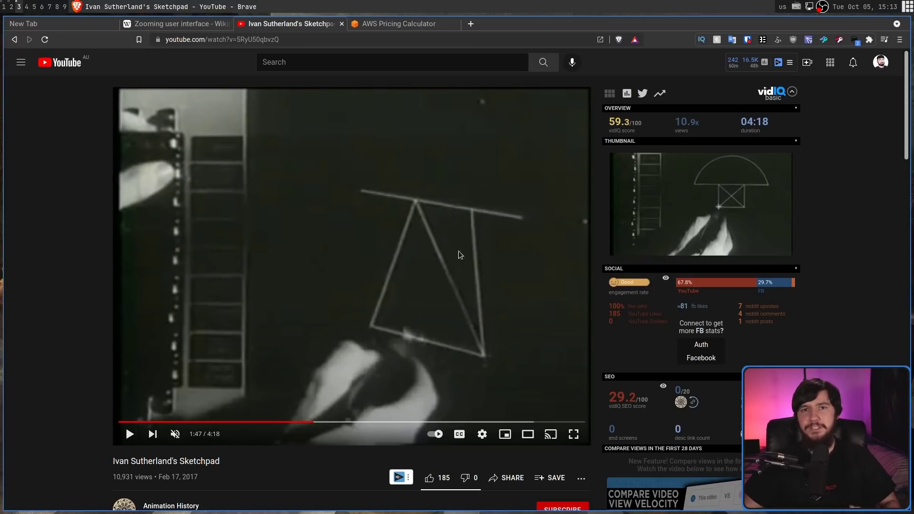
Step: Switch to the Eagle Mode workspace with super+2 to show the repos overview
key(super+2)
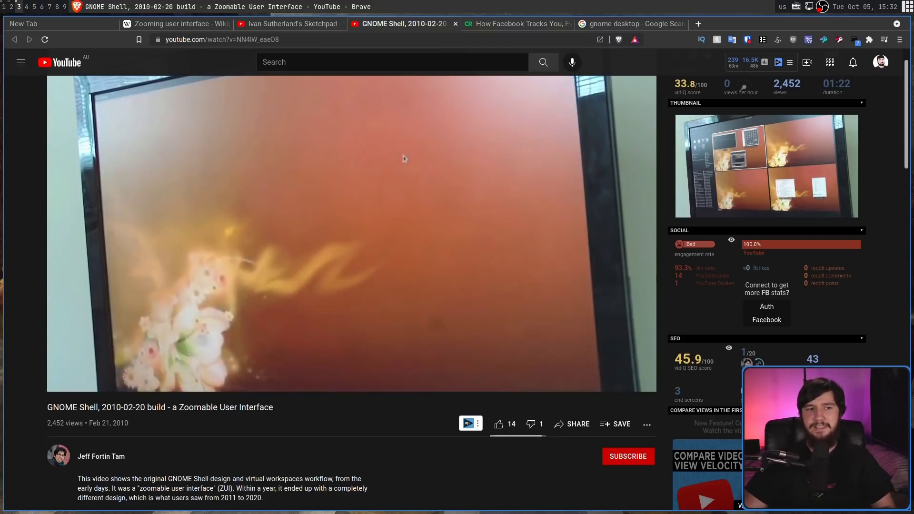
Step: Pause the GNOME Shell zoomable interface video at 0:56
key(space)
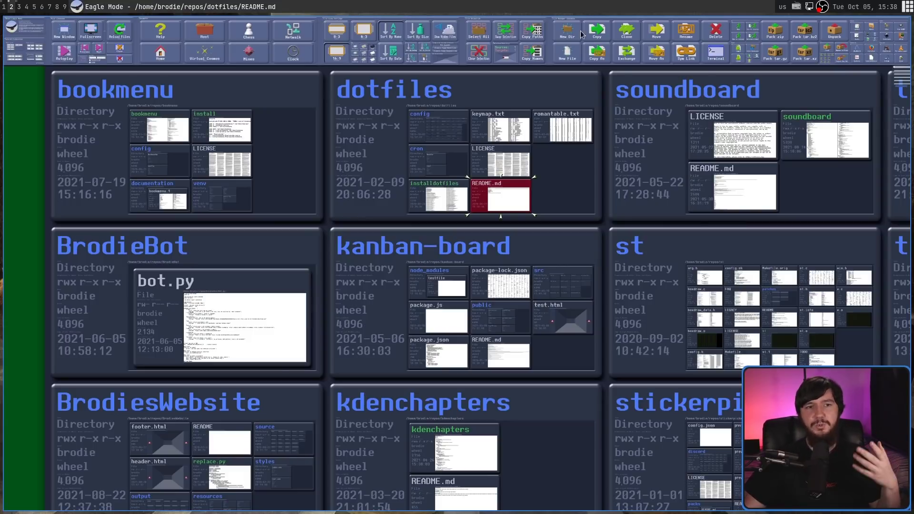
Step: Zoom in on the Copy and New Dir command buttons, then back out
scroll(582, 35, up, 10)
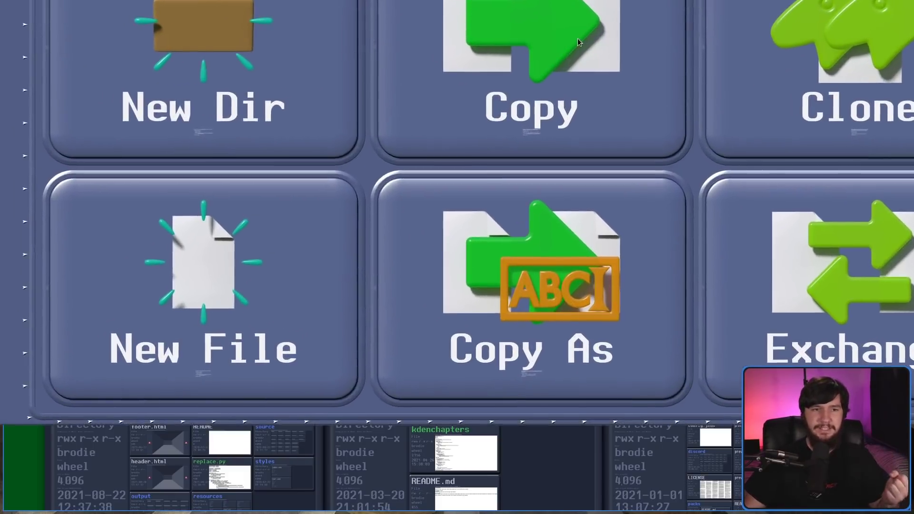
scroll(578, 42, up, 3)
scroll(552, 48, up, 5)
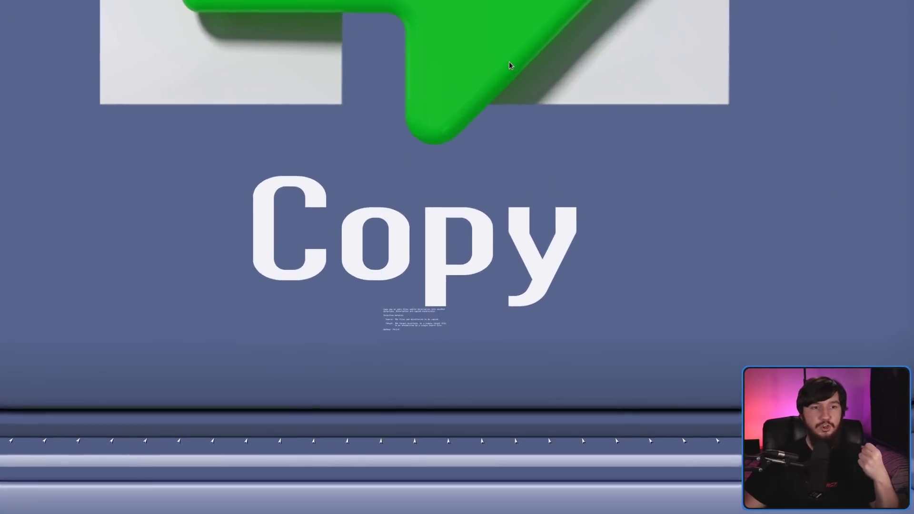
scroll(500, 68, up, 3)
scroll(504, 73, down, 10)
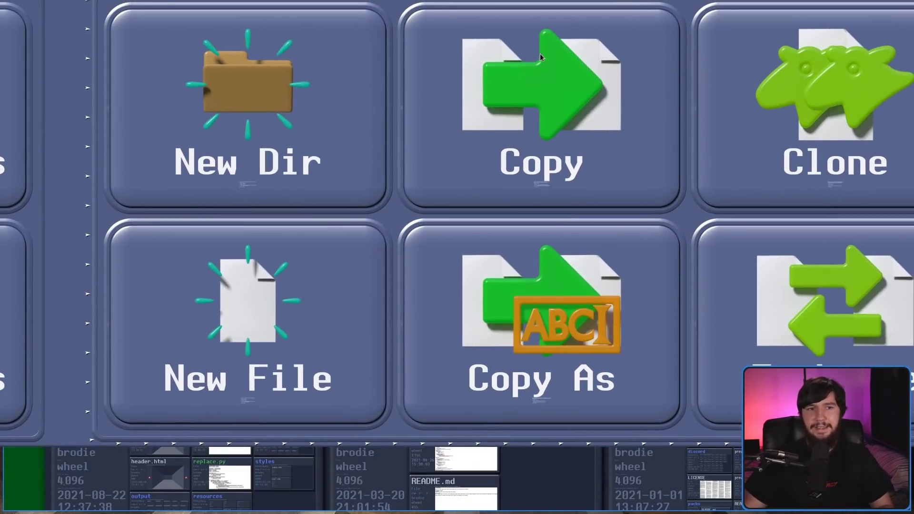
Step: Zoom until the File Manager Commands panel fills the top of the view
scroll(543, 55, up, 6)
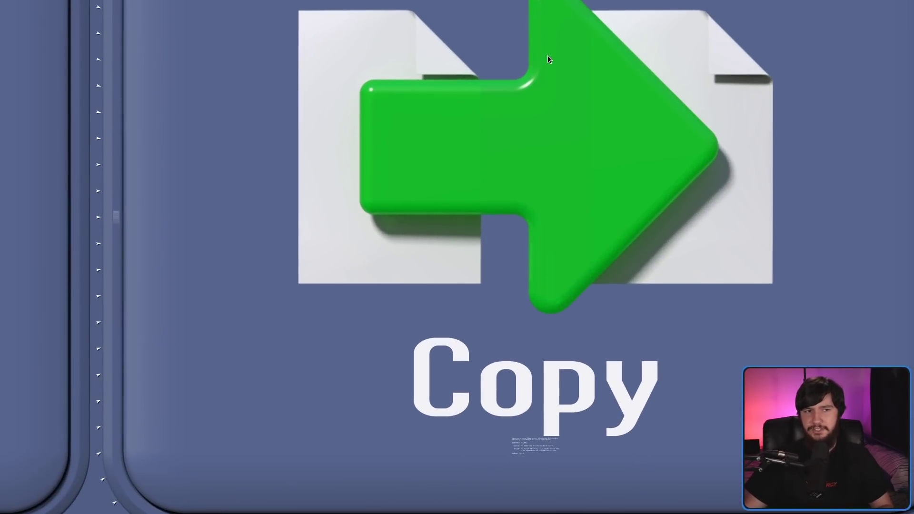
scroll(553, 69, up, 2)
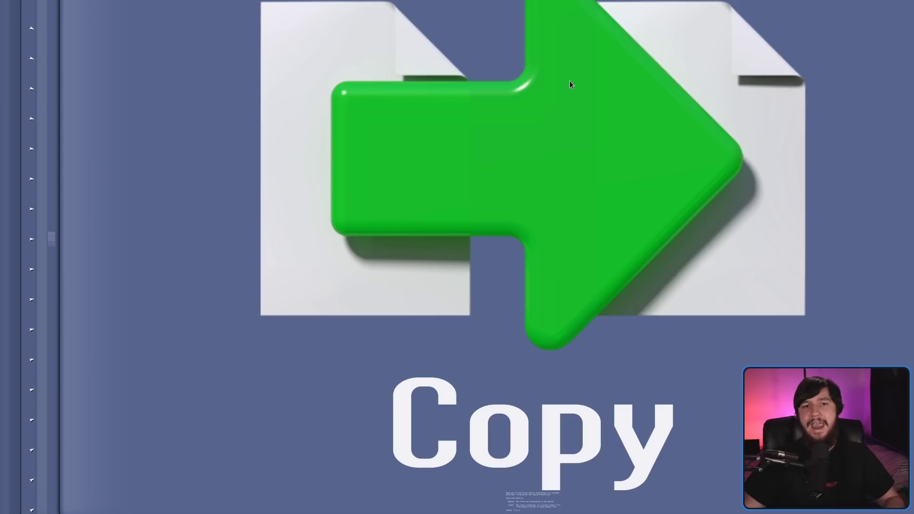
scroll(607, 104, down, 5)
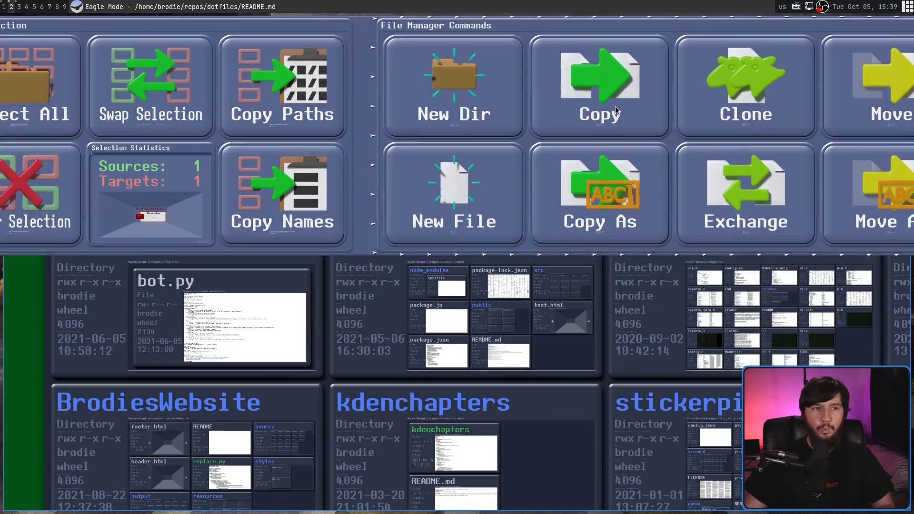
scroll(490, 61, up, 4)
scroll(552, 53, up, 4)
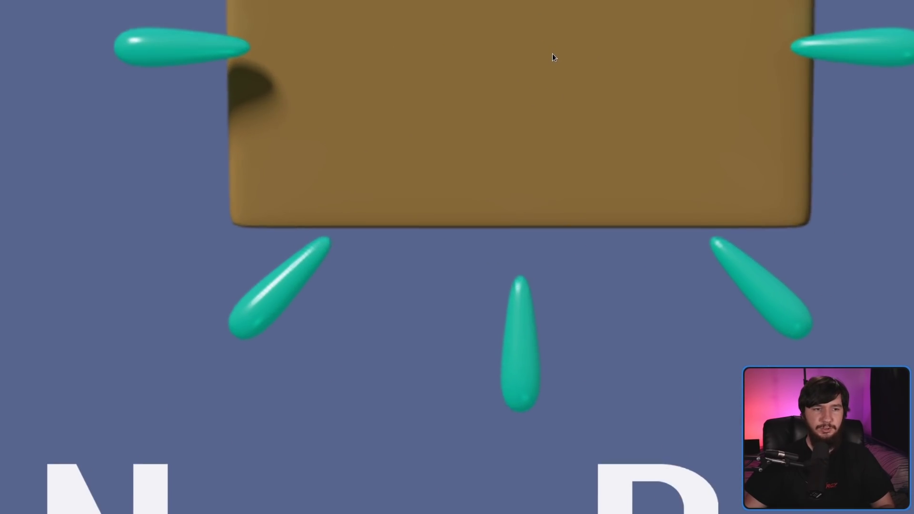
scroll(553, 57, down, 8)
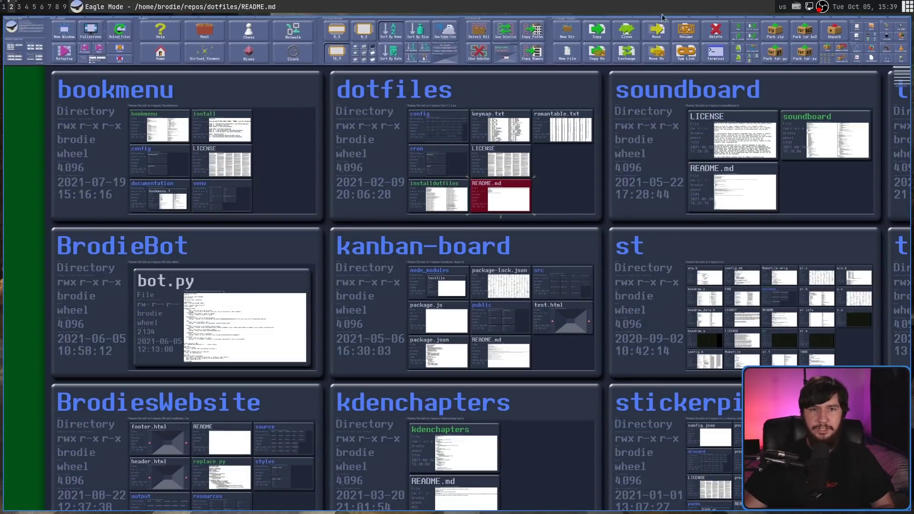
scroll(587, 23, up, 8)
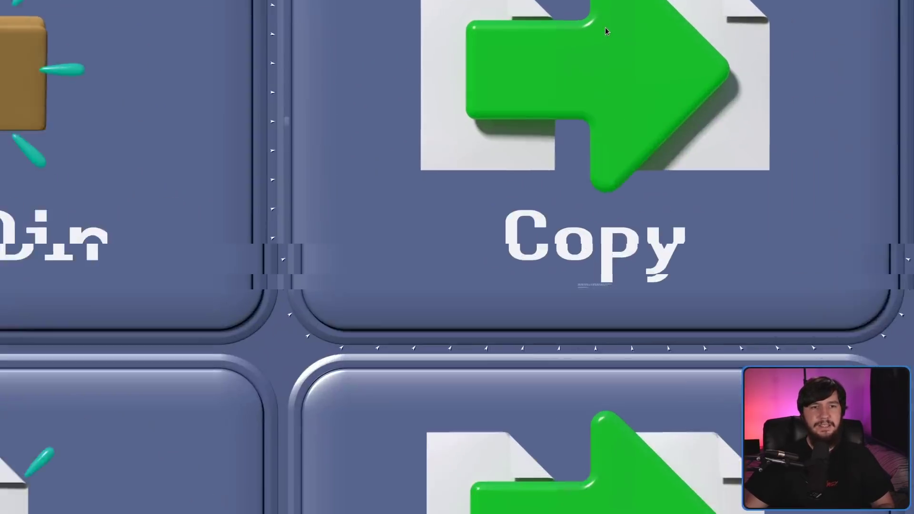
scroll(607, 31, down, 5)
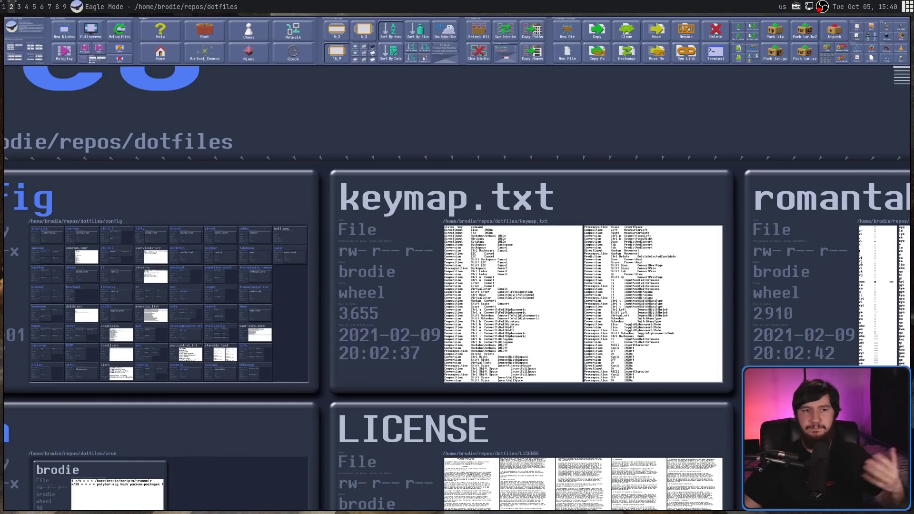
Step: Leave dotfiles, briefly zoom into cron, and return to the /home/brodie/repos overview
scroll(415, 98, down, 5)
scroll(405, 127, up, 5)
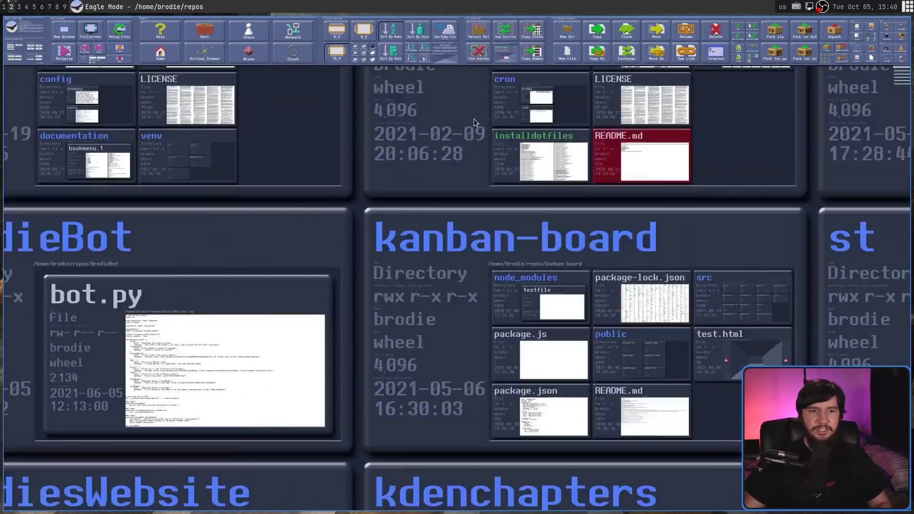
scroll(506, 92, up, 5)
scroll(564, 102, down, 2)
scroll(722, 125, up, 3)
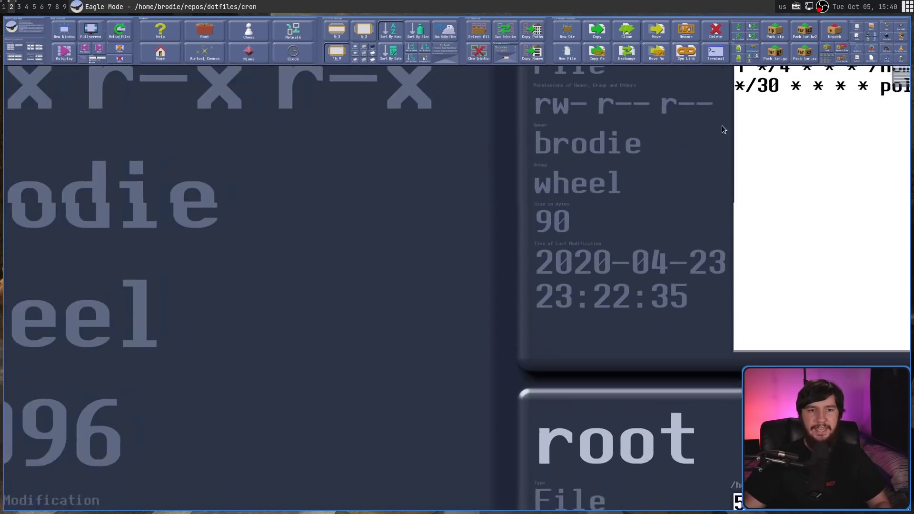
scroll(720, 126, down, 5)
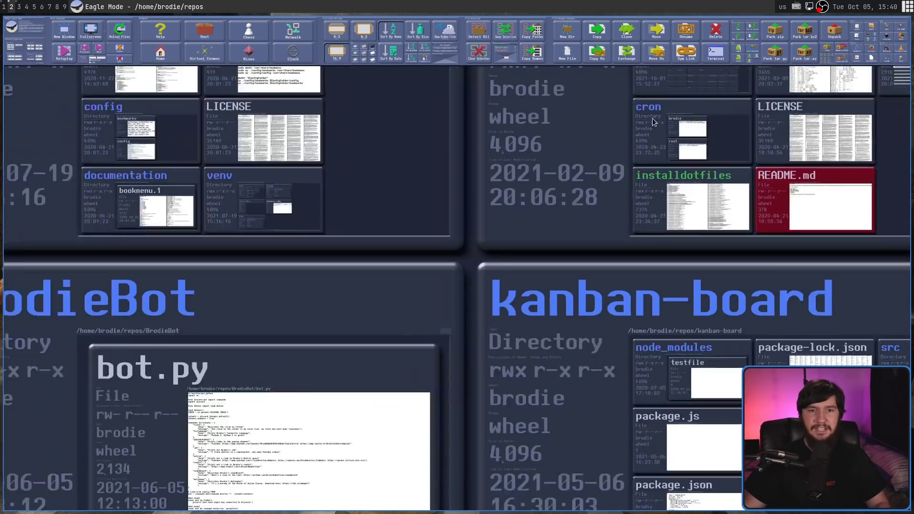
scroll(652, 118, down, 2)
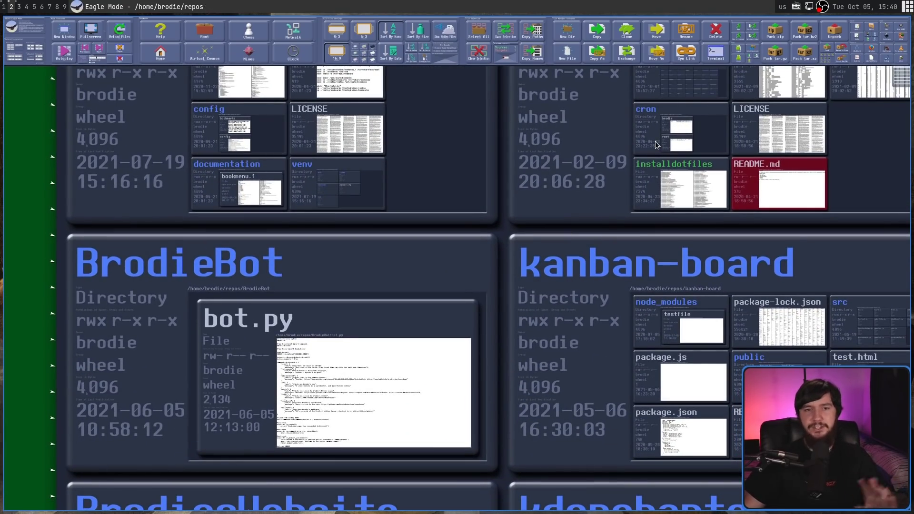
scroll(577, 101, down, 3)
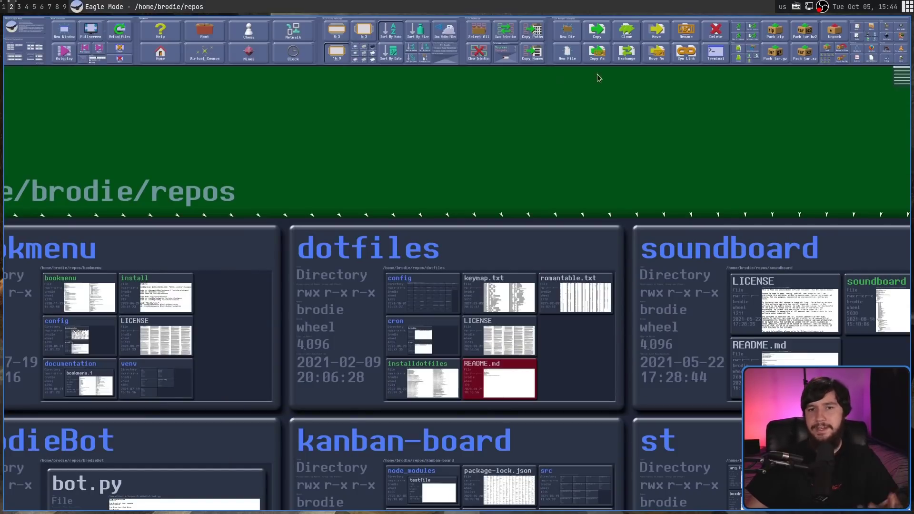
Step: Zoom in on the Pack tar.gz and Unpack buttons, then partly out to the File Manager Commands
scroll(837, 53, up, 3)
scroll(844, 52, down, 3)
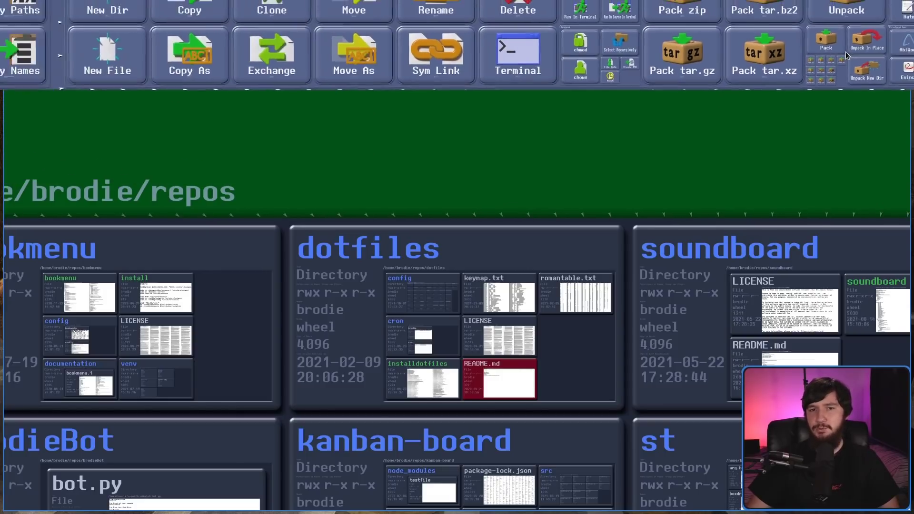
scroll(846, 52, down, 1)
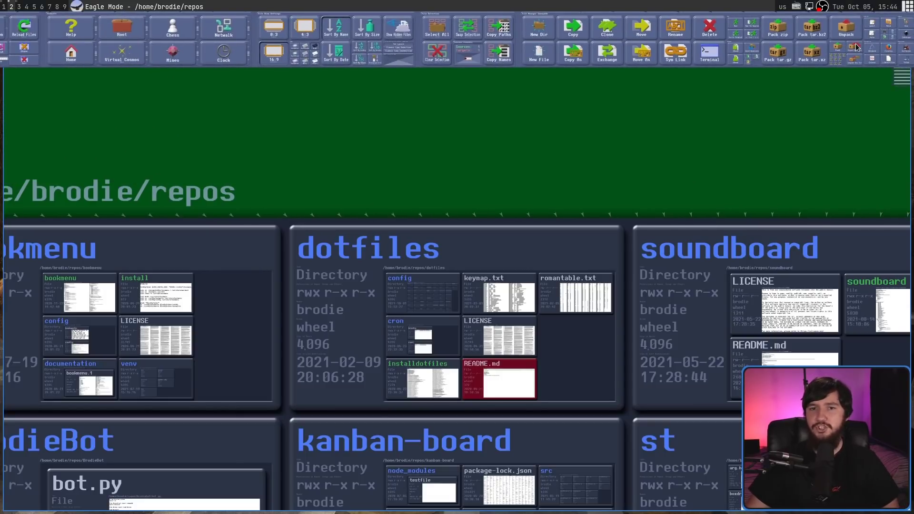
scroll(827, 51, up, 2)
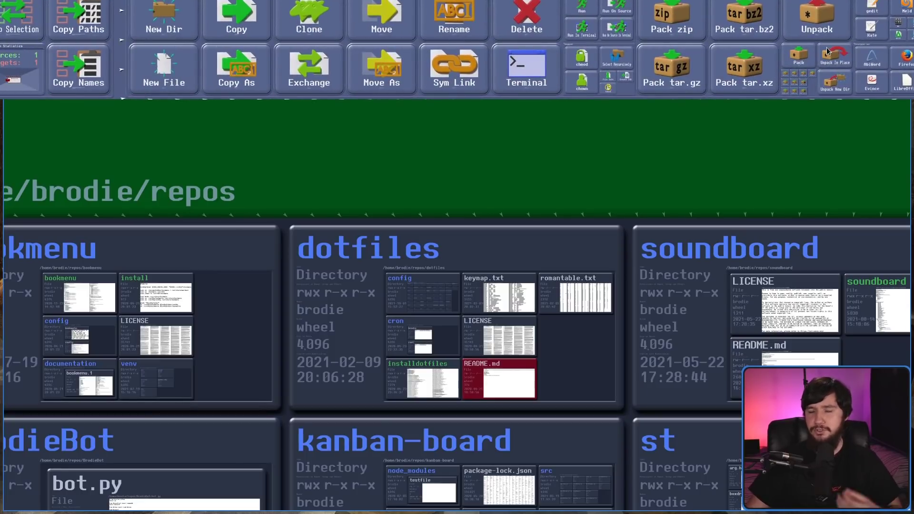
scroll(829, 53, up, 3)
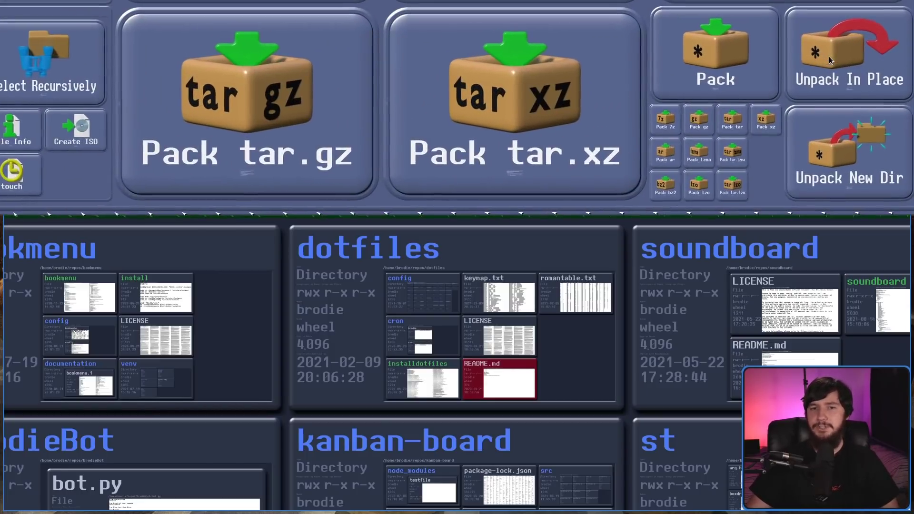
scroll(829, 56, up, 1)
scroll(795, 90, down, 4)
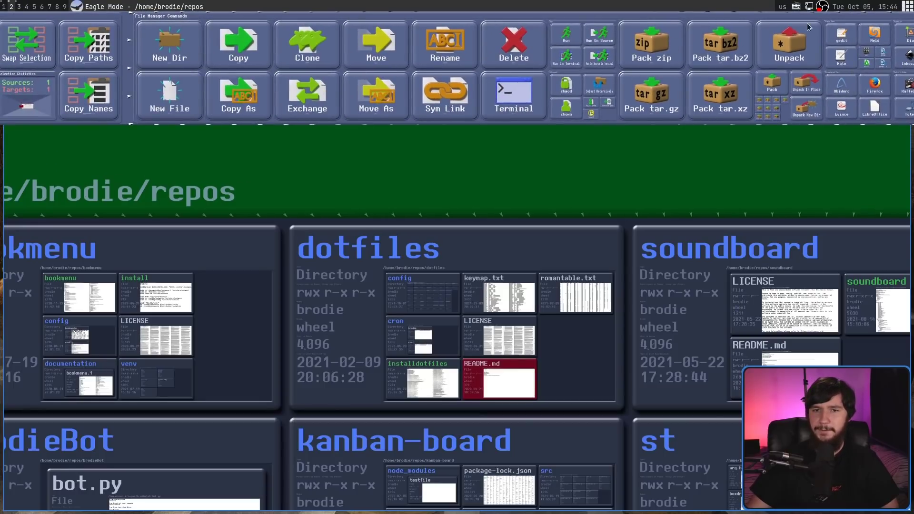
Step: Zoom into dotfiles and bookmenu's Directory Statistics, and pan to show more dotfiles tiles
scroll(841, 63, down, 2)
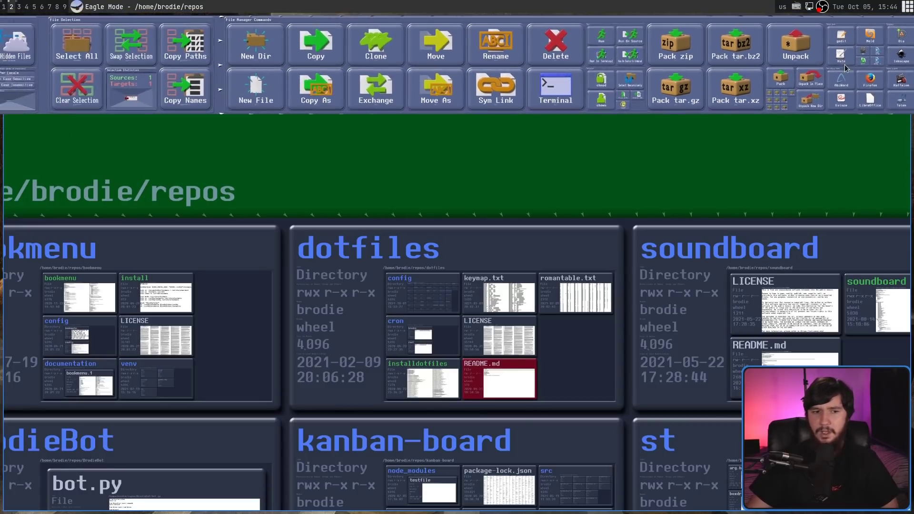
scroll(383, 288, up, 3)
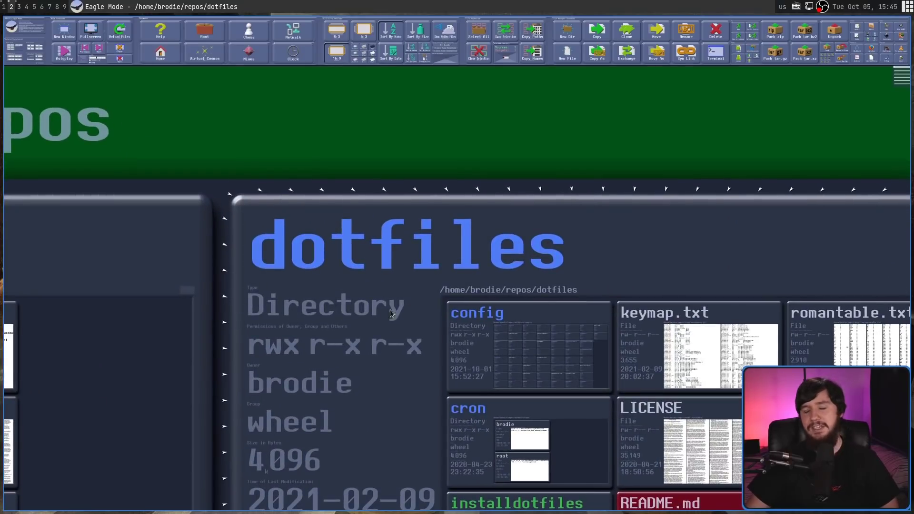
scroll(272, 292, up, 5)
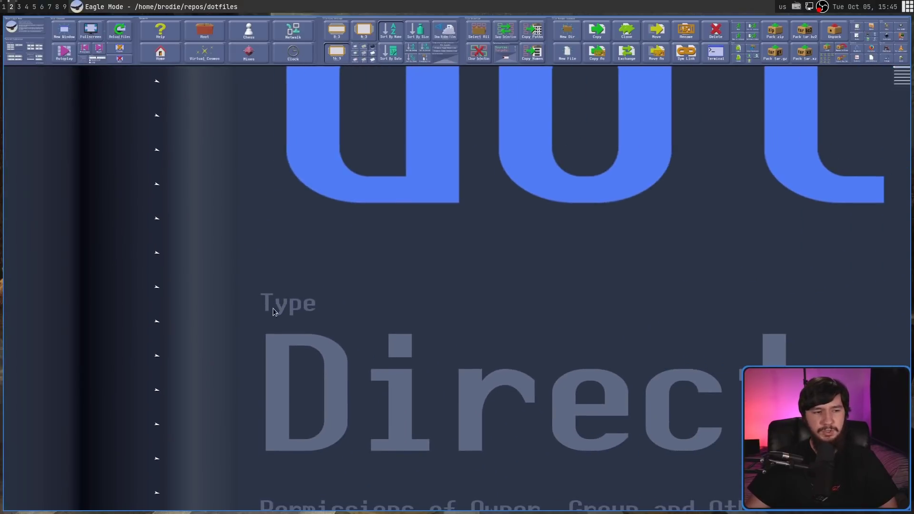
scroll(296, 307, down, 5)
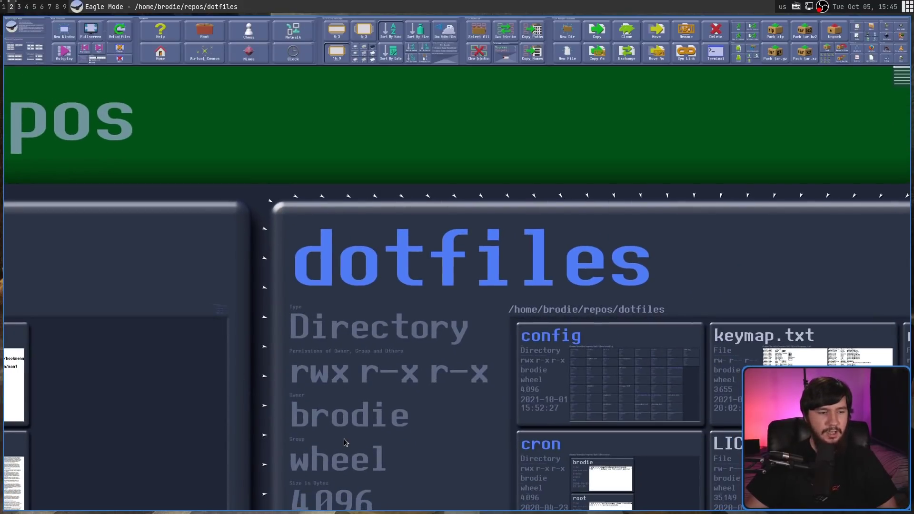
drag(344, 438, 328, 283)
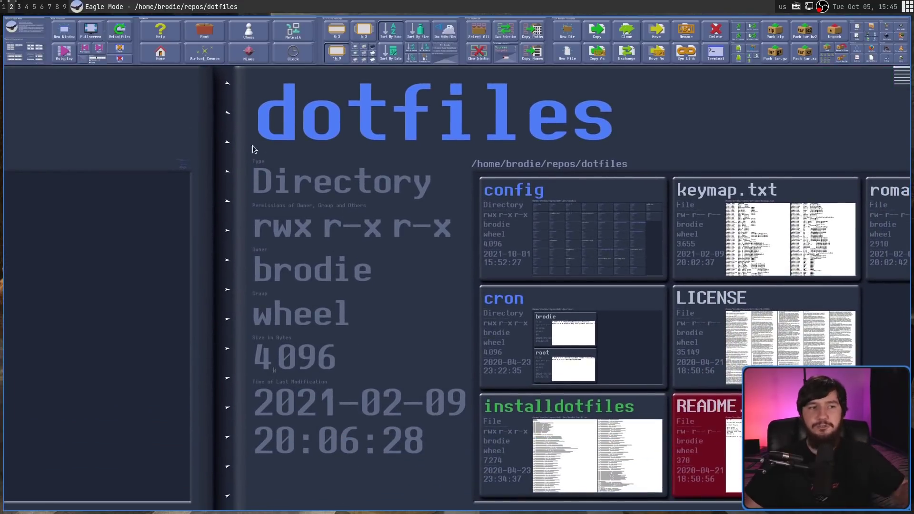
Step: Zoom out until the whole repos panel is seen among its home-directory neighbours
scroll(135, 154, up, 10)
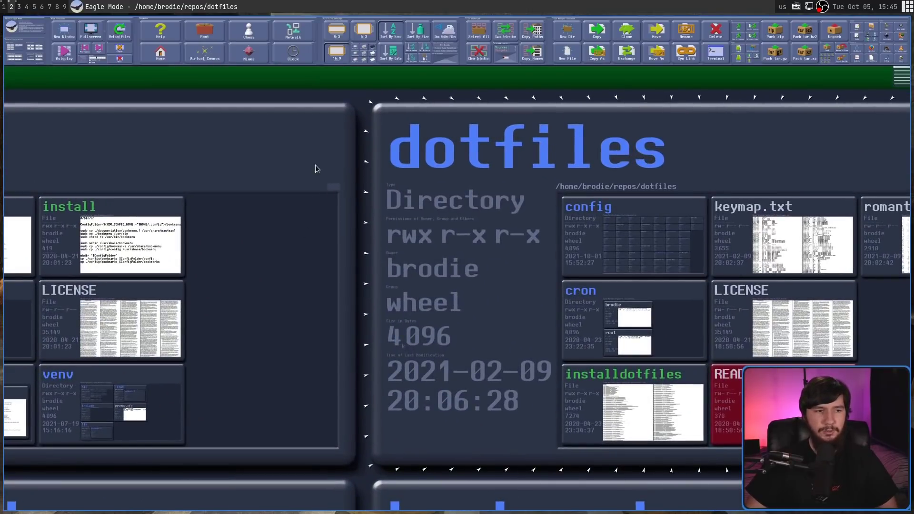
scroll(377, 192, up, 8)
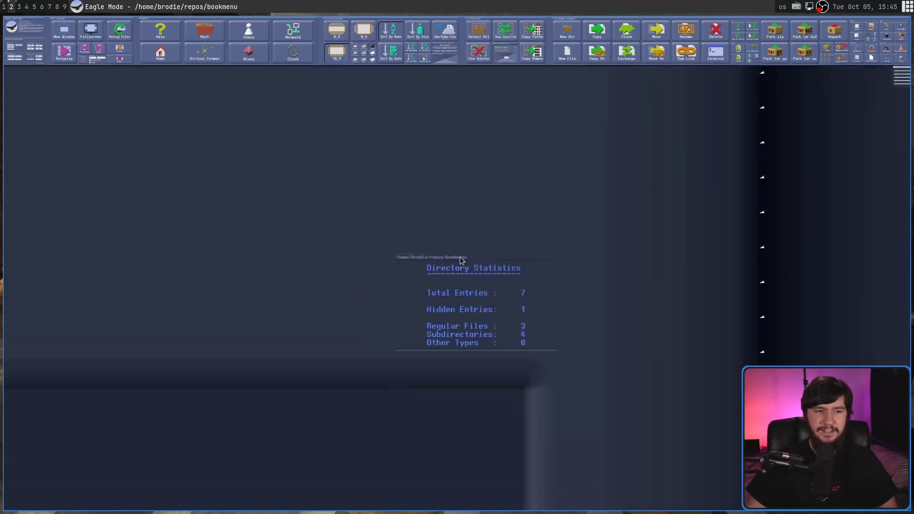
scroll(460, 259, down, 10)
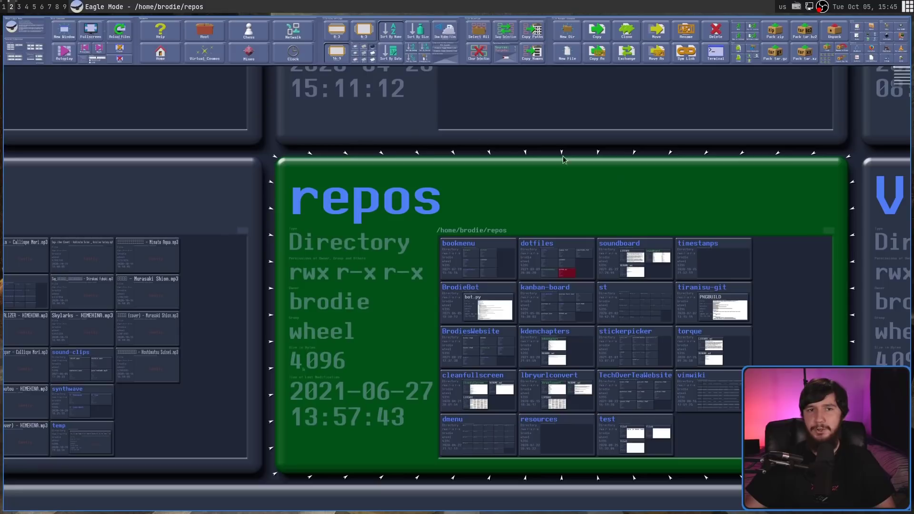
scroll(226, 248, down, 15)
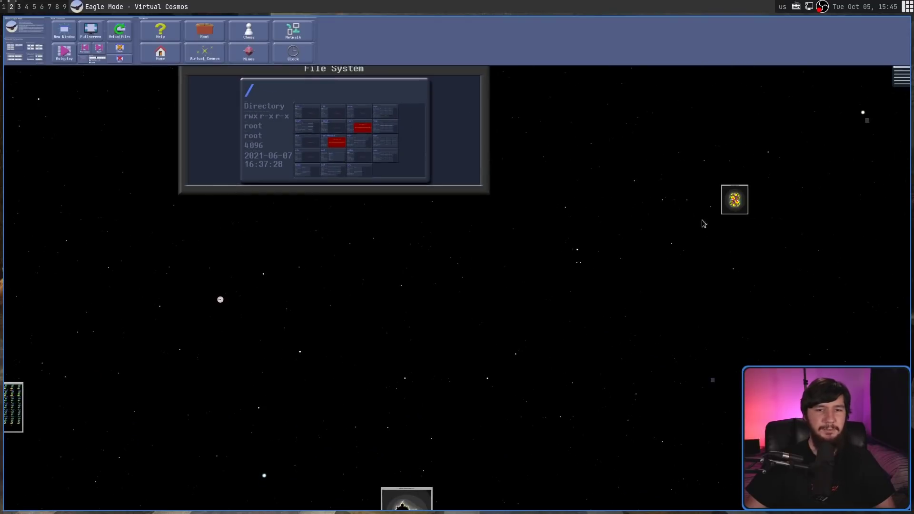
Step: Zoom in on the Julia fractal and the clock in the Virtual Cosmos
scroll(762, 193, up, 10)
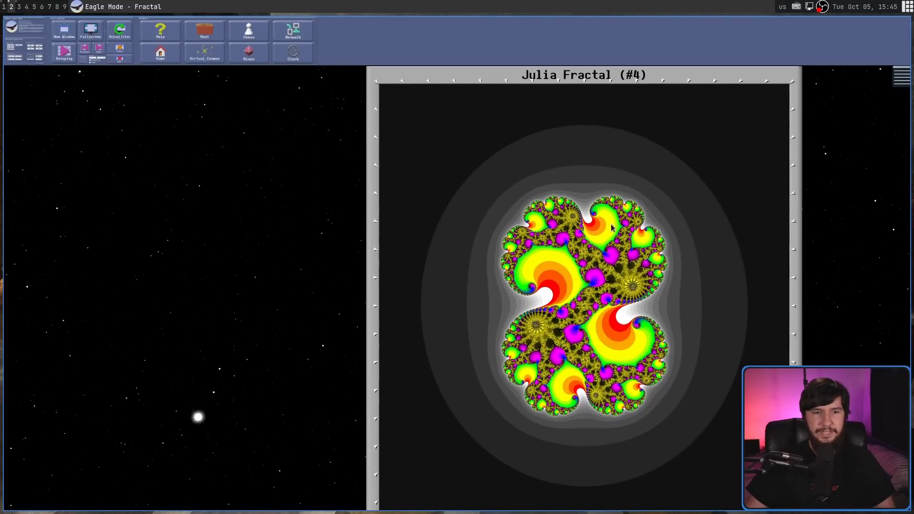
scroll(622, 241, up, 3)
scroll(622, 241, down, 8)
scroll(621, 243, up, 10)
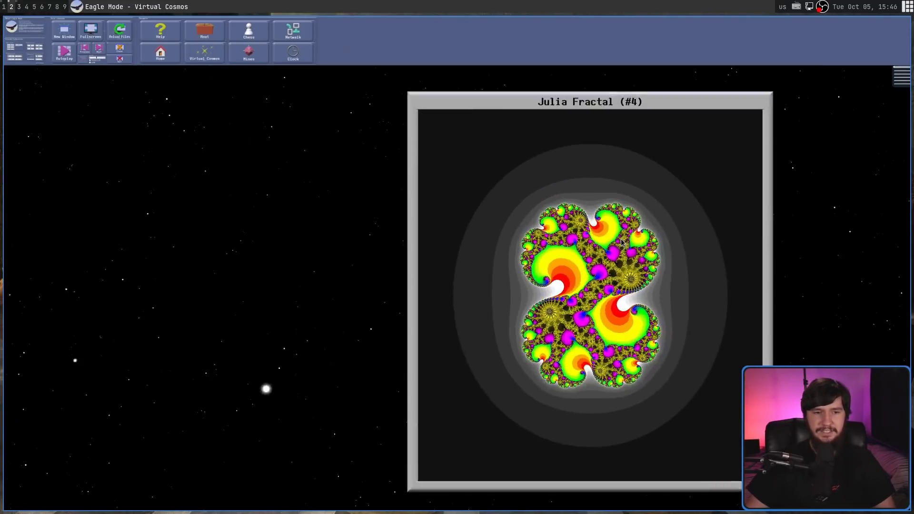
scroll(622, 244, down, 10)
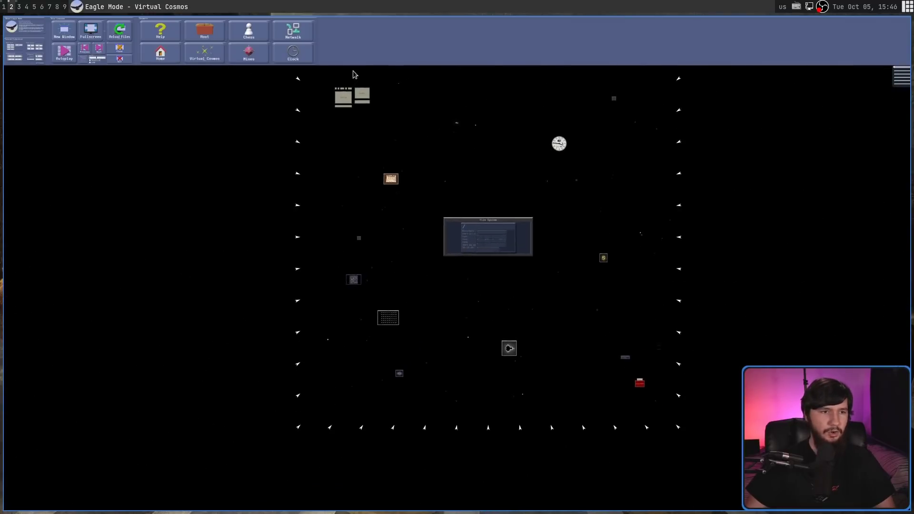
scroll(552, 168, up, 6)
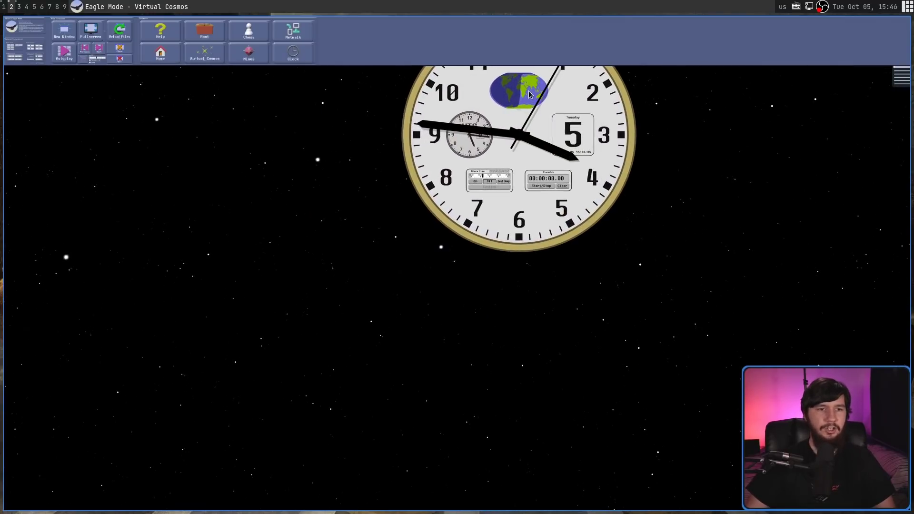
scroll(394, 169, down, 2)
Step: Jump to SilChess with F8 and play d2-d3 and e2-e4, answered by Nc6 and Nf6
key(F8)
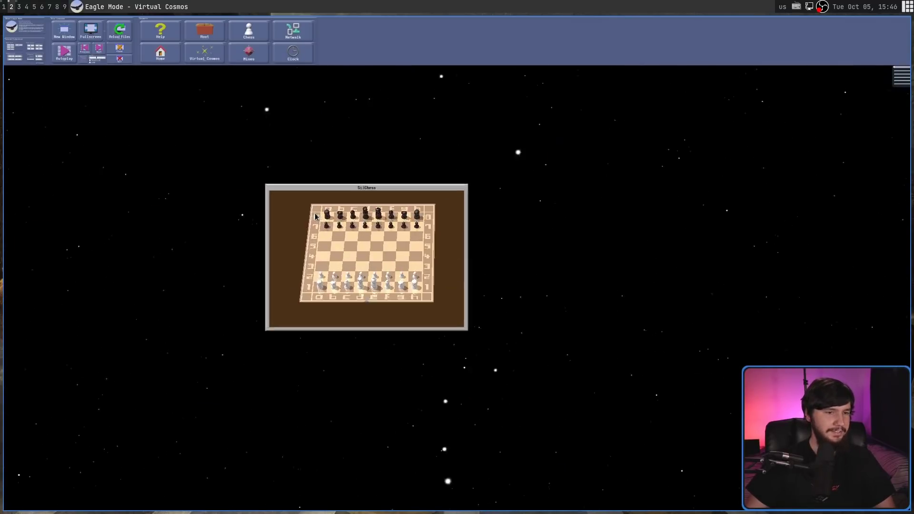
scroll(488, 361, up, 5)
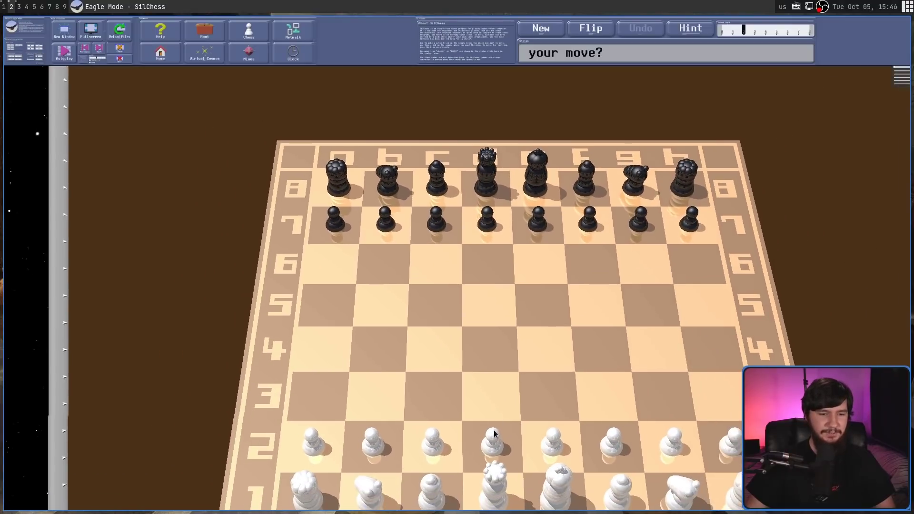
click(493, 383)
scroll(500, 383, down, 3)
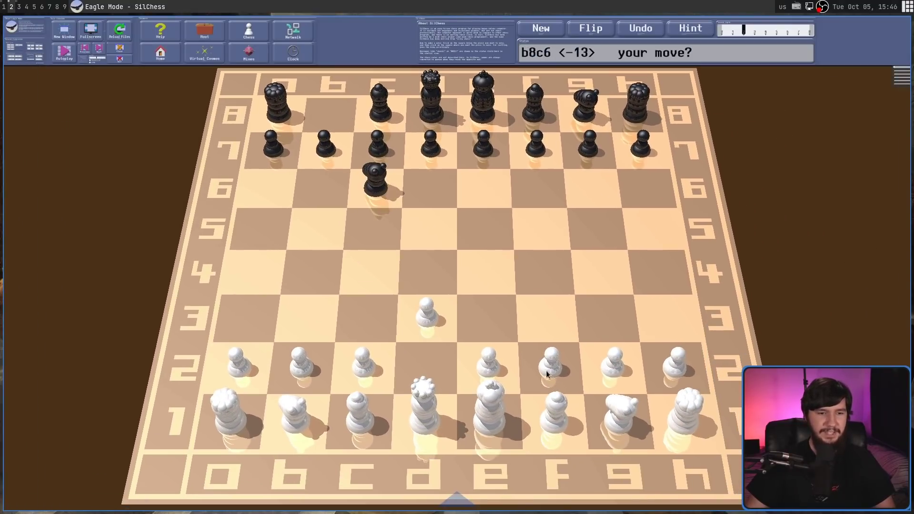
click(499, 261)
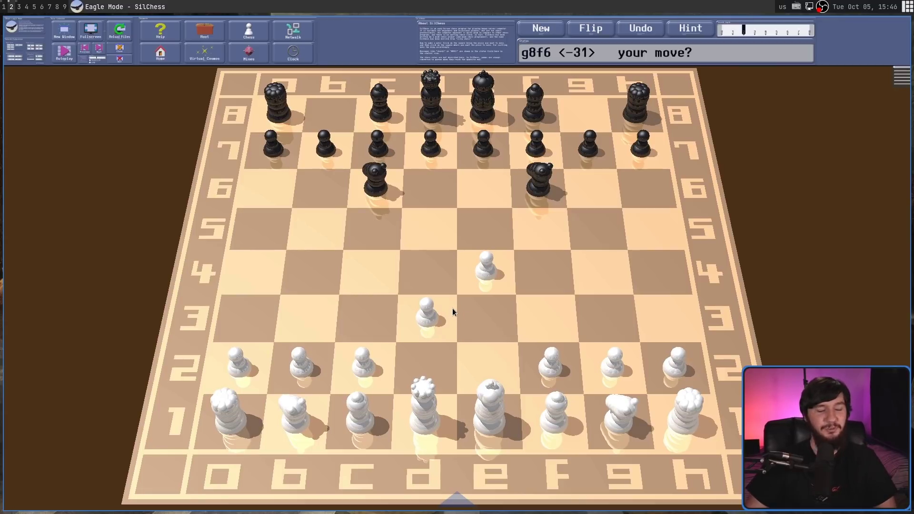
scroll(412, 264, down, 10)
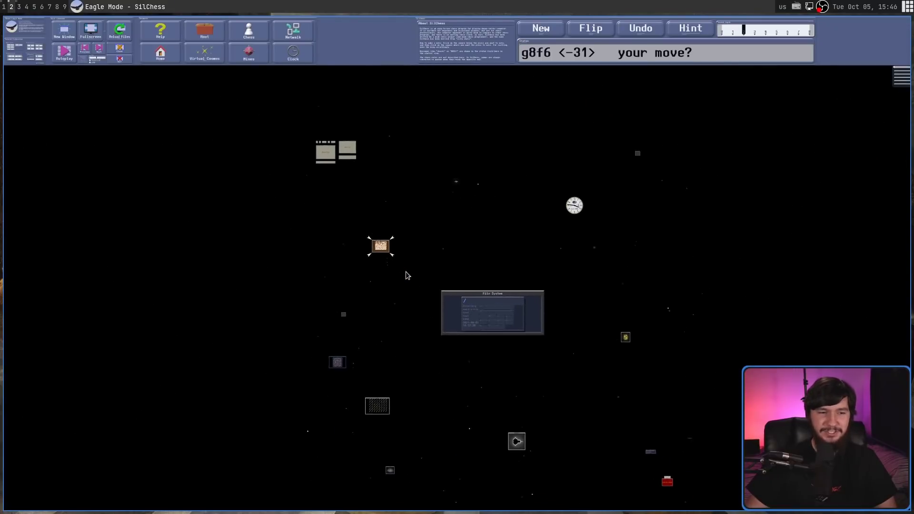
Step: Zoom in past the 3D Mines board until the Julia Fractal (#9) fills the view
scroll(300, 336, up, 5)
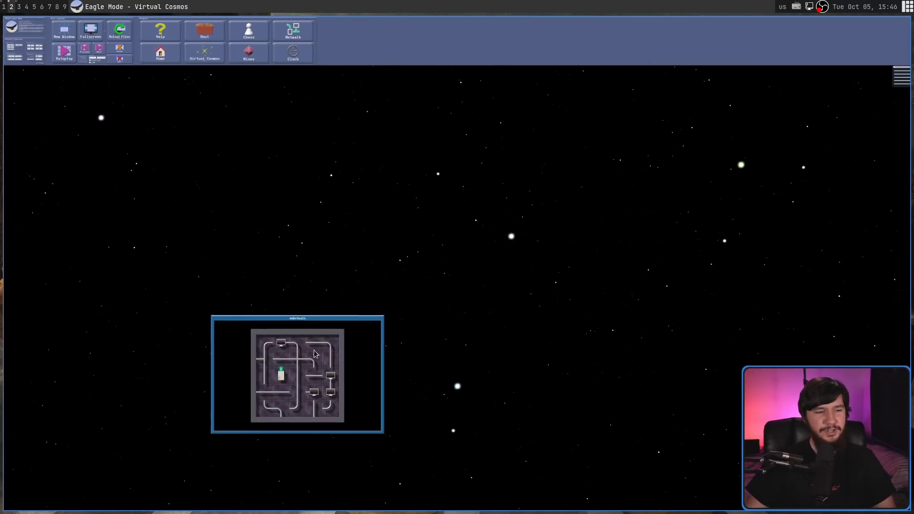
scroll(309, 357, down, 4)
scroll(376, 436, up, 6)
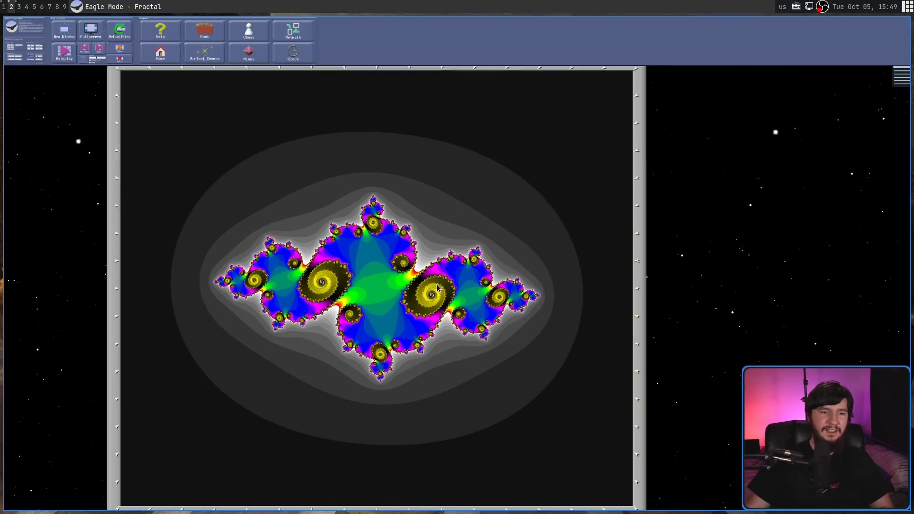
scroll(449, 275, up, 10)
scroll(406, 344, up, 8)
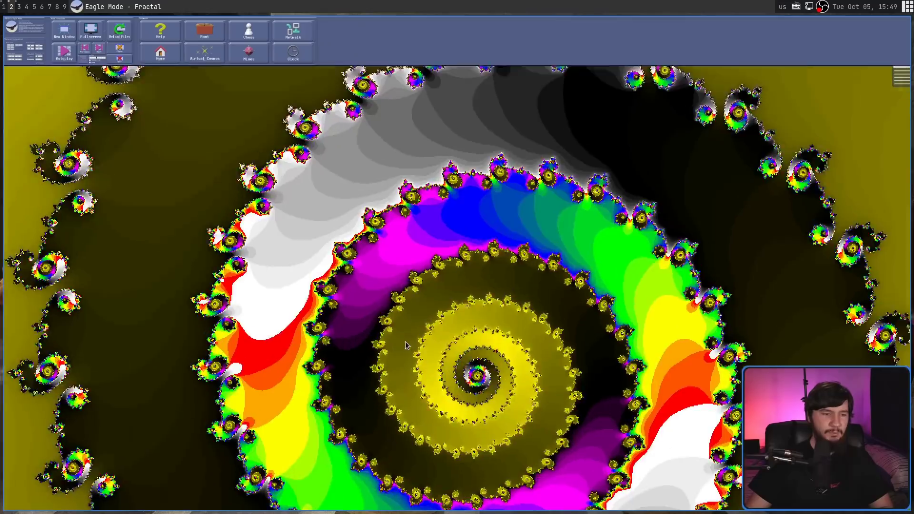
scroll(471, 383, up, 8)
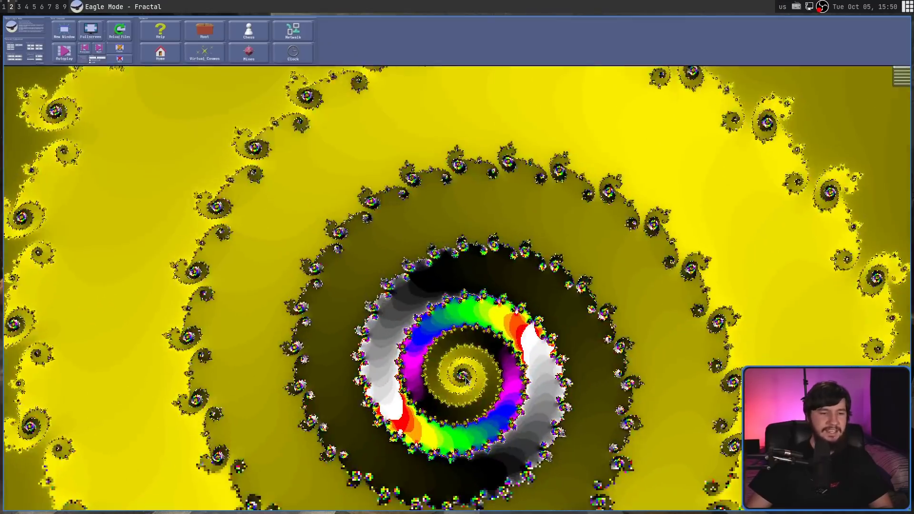
scroll(464, 378, up, 8)
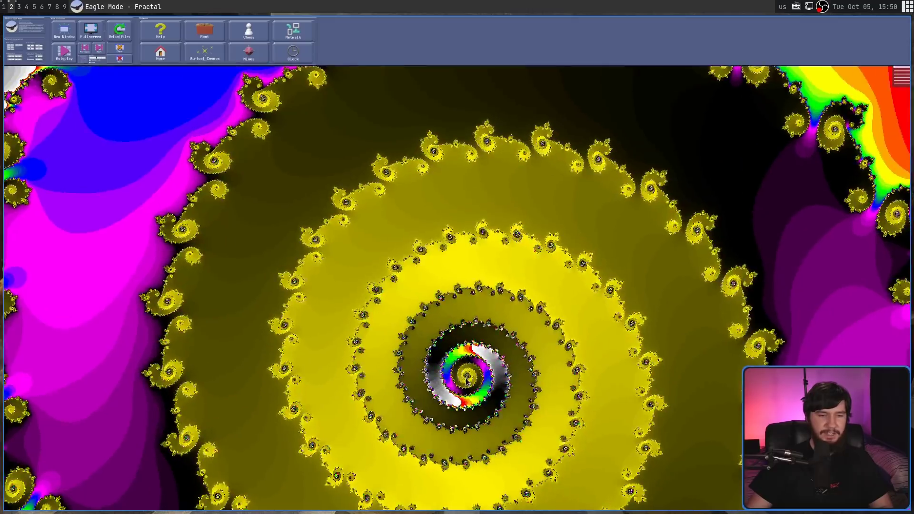
scroll(469, 378, up, 8)
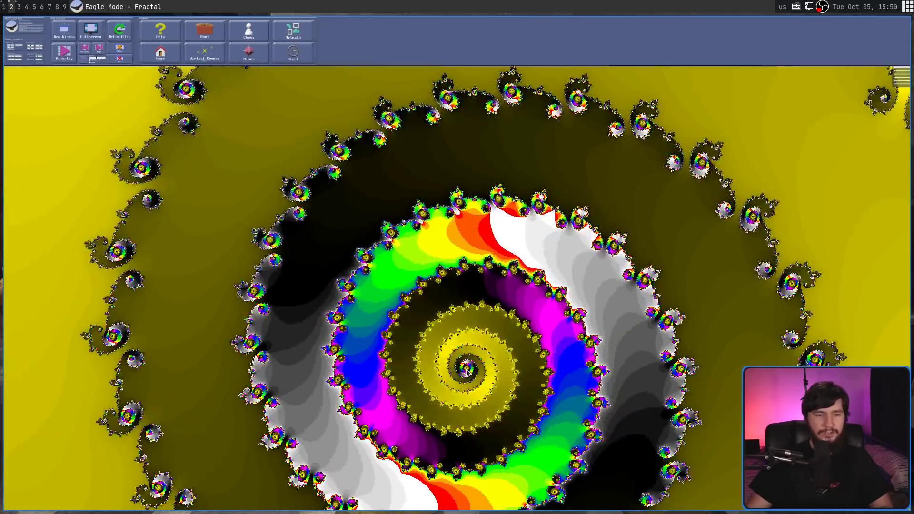
scroll(466, 369, up, 8)
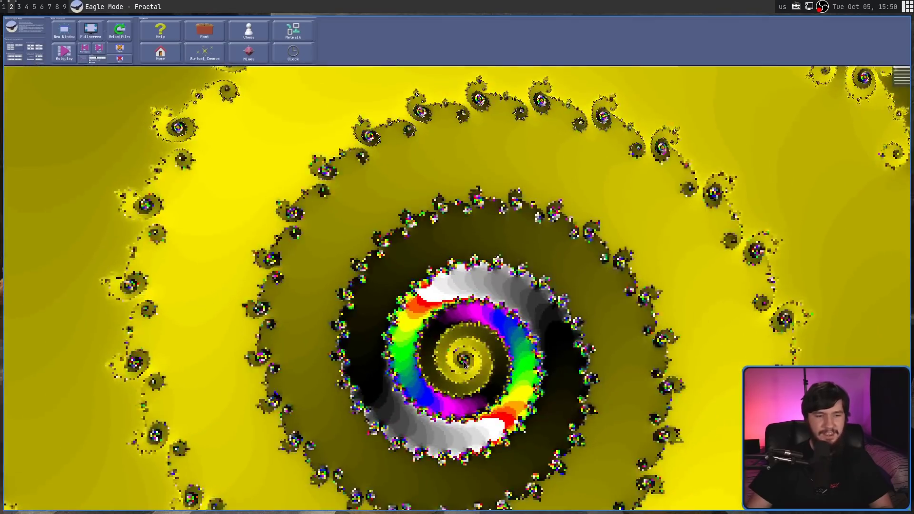
scroll(461, 355, up, 8)
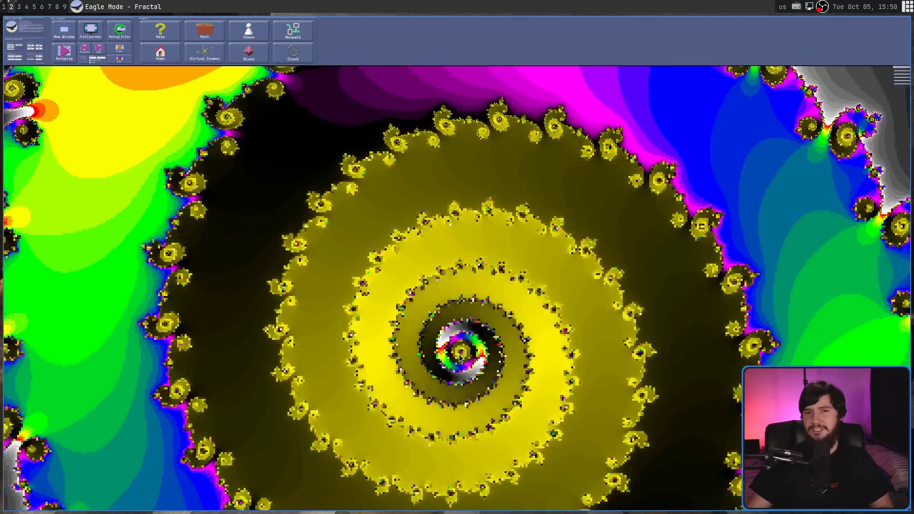
scroll(462, 353, up, 3)
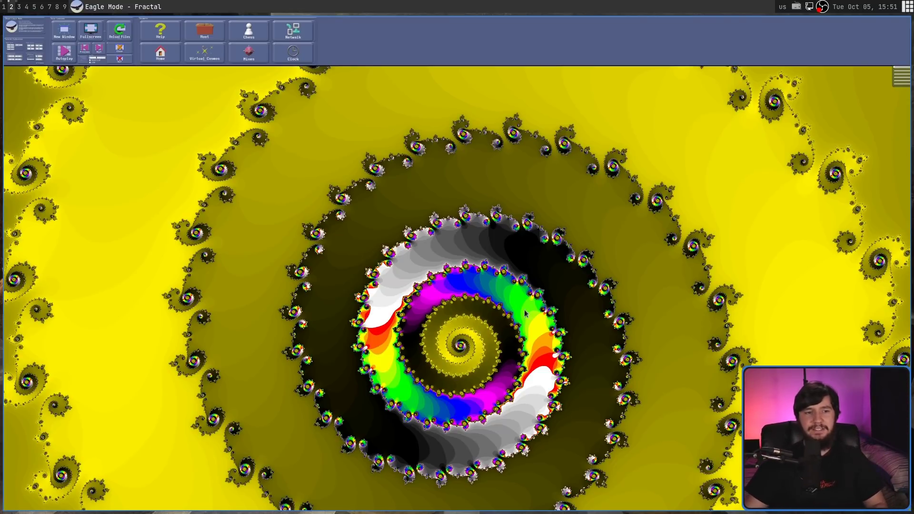
scroll(468, 307, up, 5)
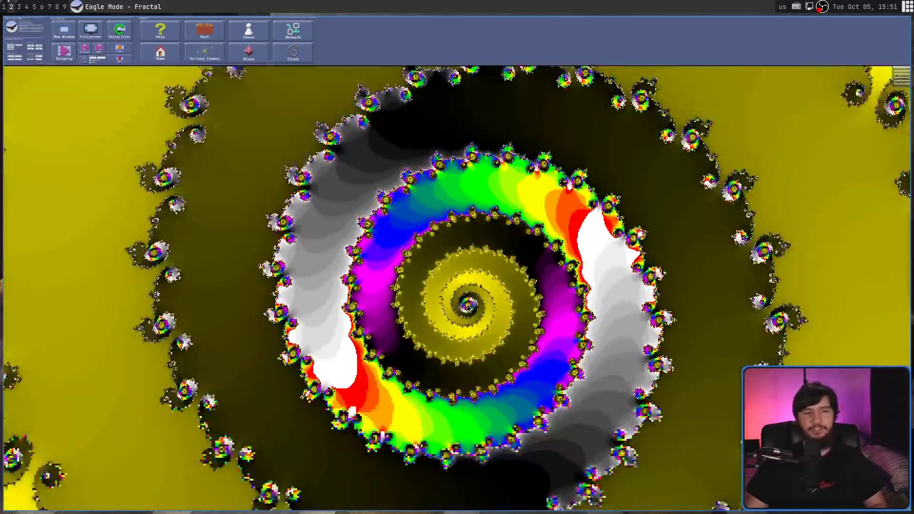
scroll(468, 307, up, 5)
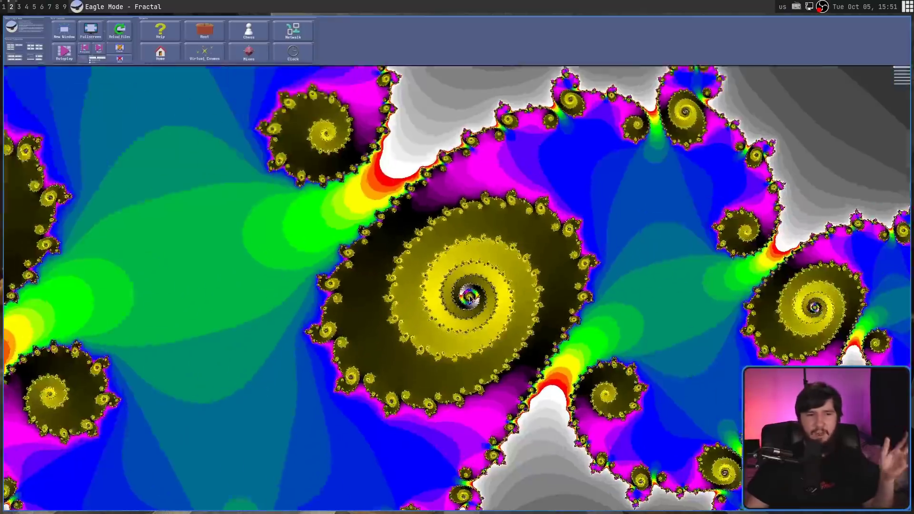
scroll(470, 297, down, 5)
scroll(469, 298, up, 3)
scroll(471, 293, down, 8)
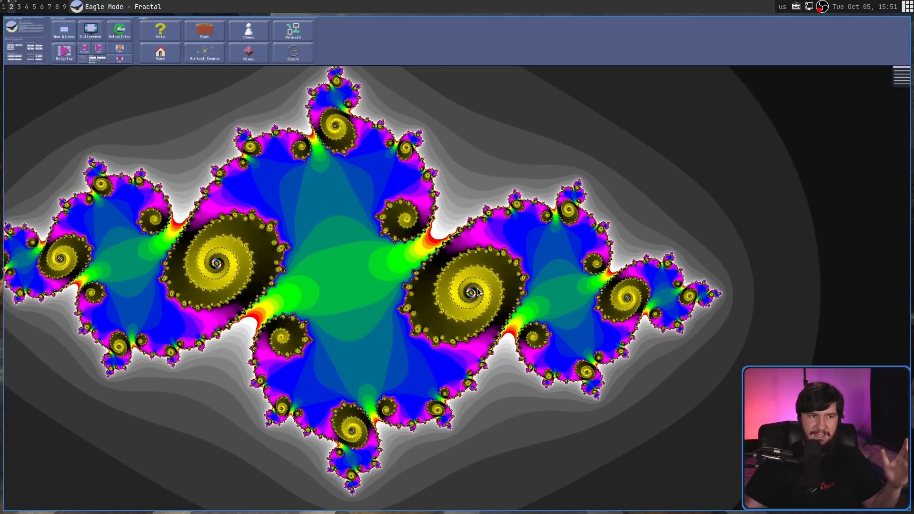
Step: Fly back to the home directory, with its subfolders and an ISO file laid out as tiles
click(161, 52)
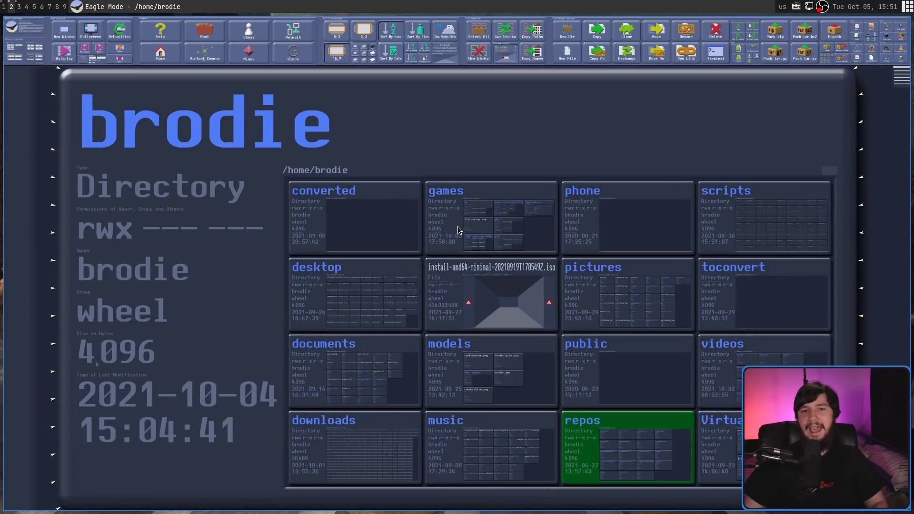